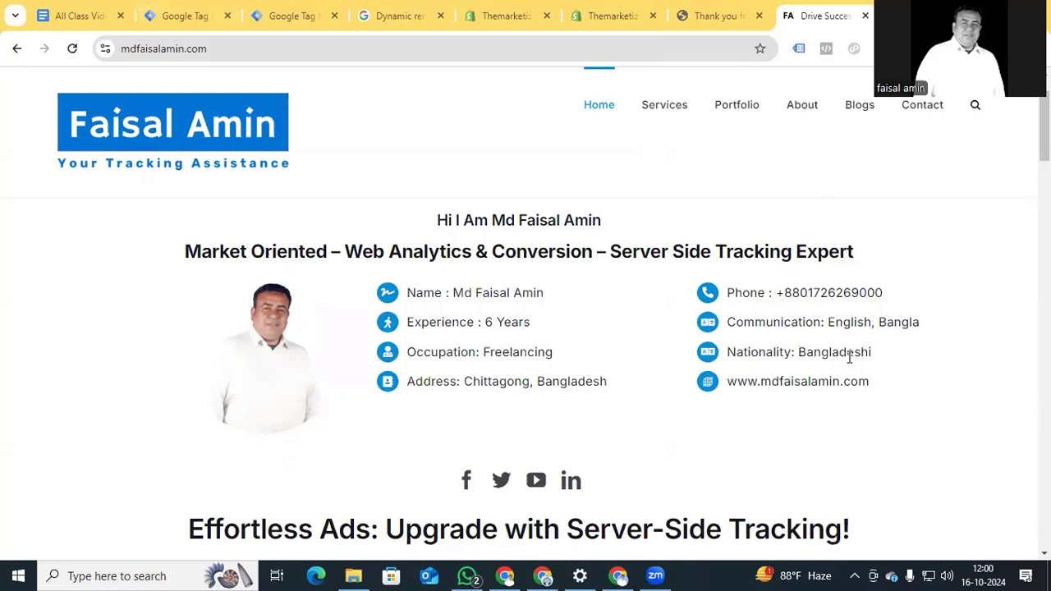
Scroll the mdfaisalamin.com page down and back up.
scroll(849, 356, "down", 1)
scroll(849, 356, "up", 1)
Close the website tab, open the dataLayer custom pixel, and view the thank-you page's purchase event.
key("ctrl+w")
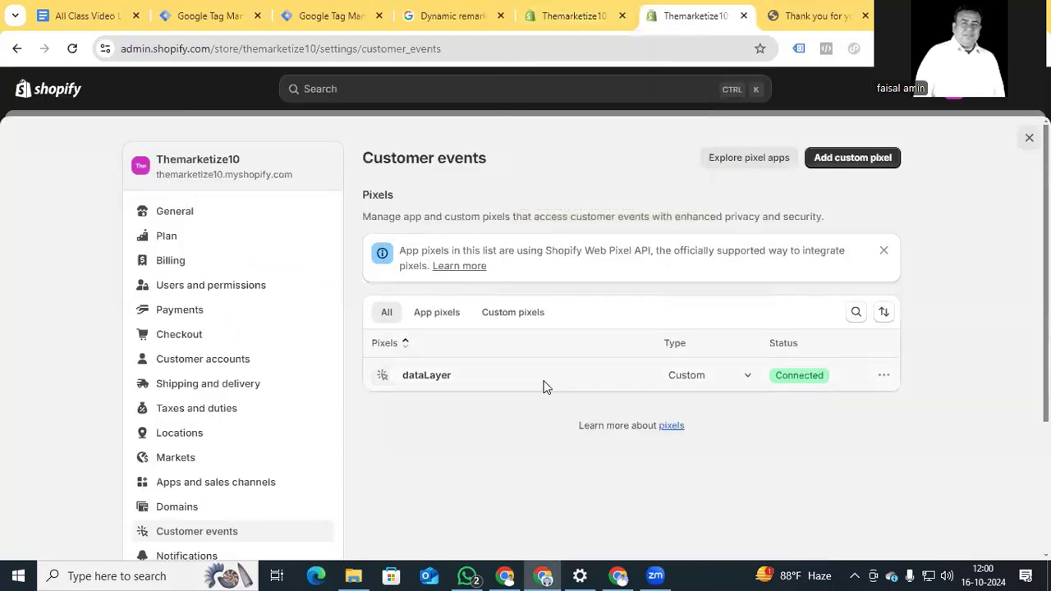
left_click(432, 383)
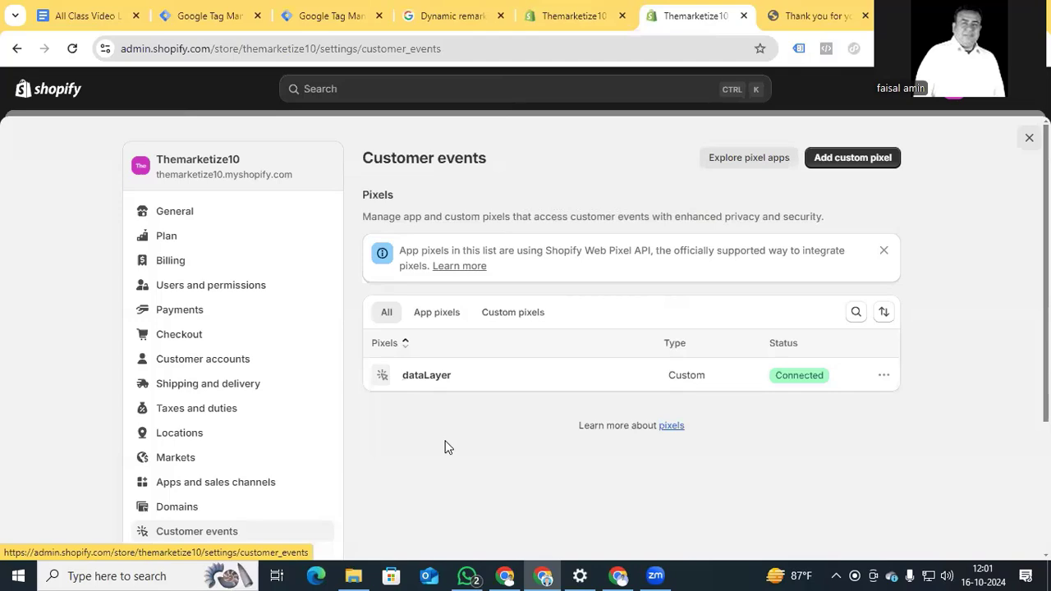
key("ctrl+Tab")
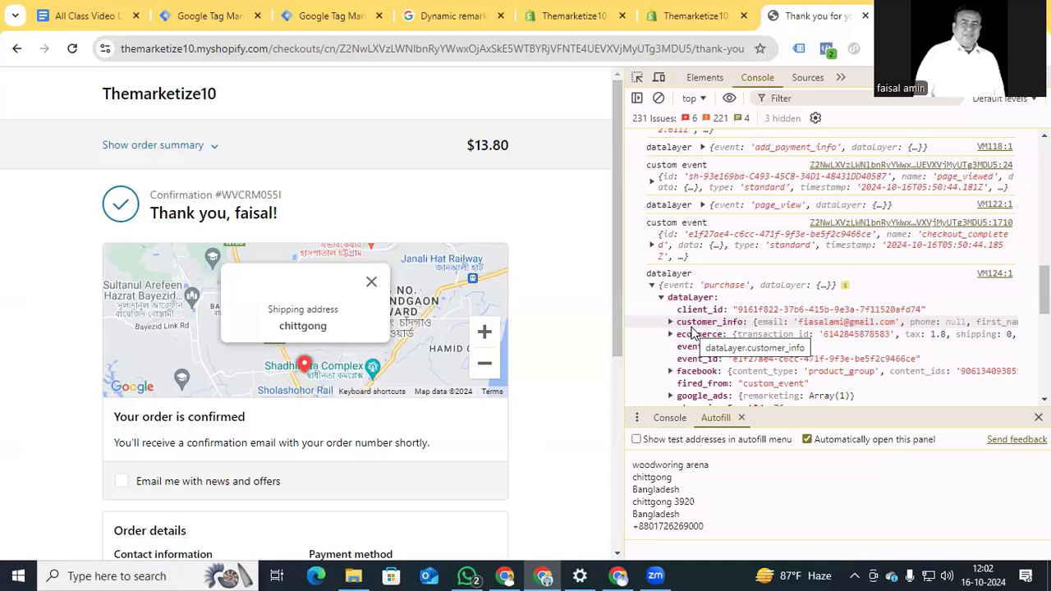
Read the dynamic remarketing gtag example, highlighting google_business_vertical, then return to Google Ads.
left_click(438, 14)
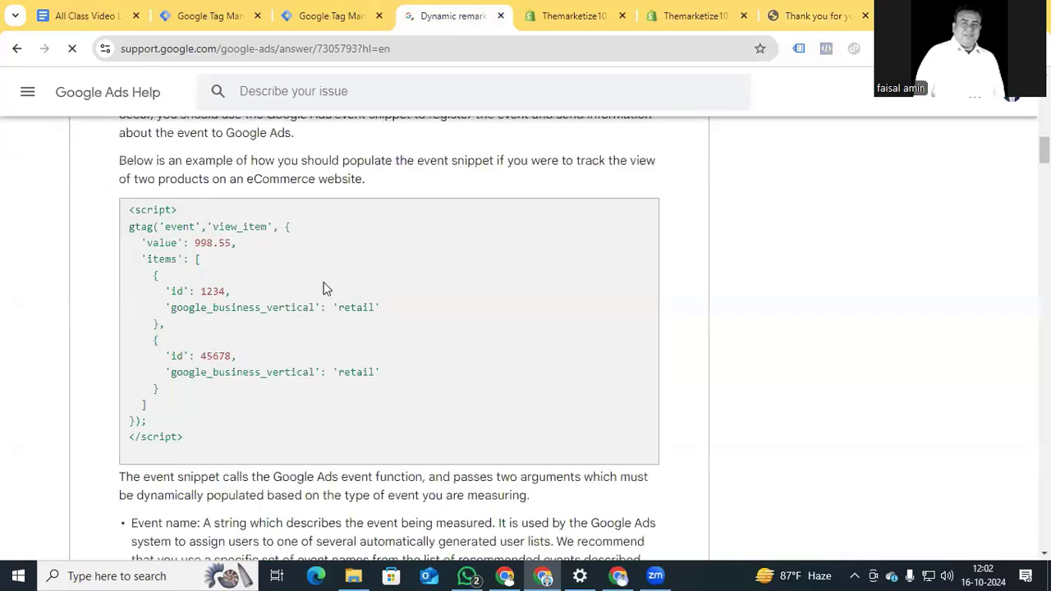
scroll(323, 289, "up", 12)
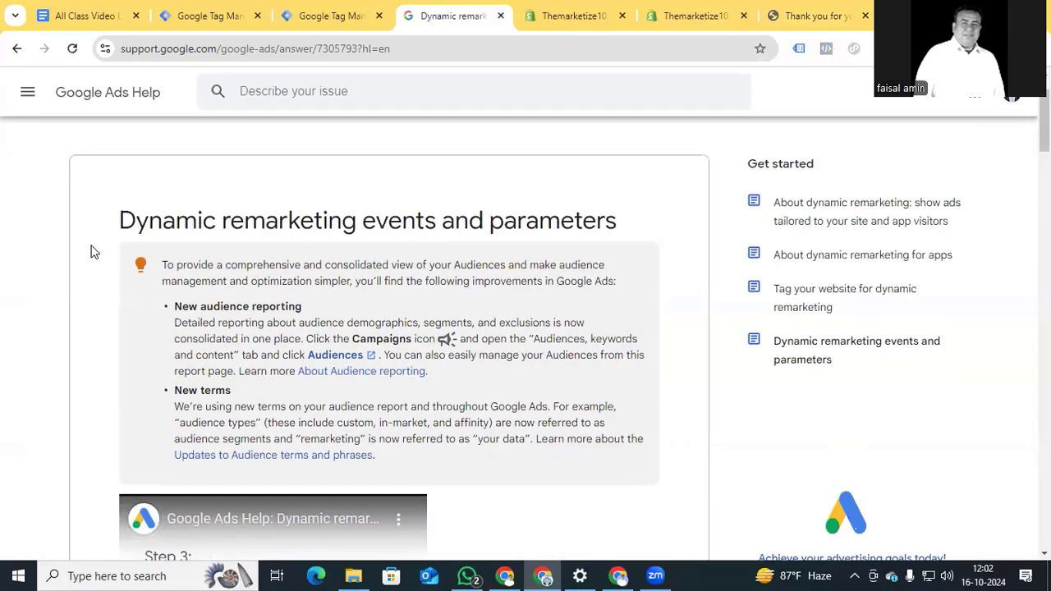
scroll(92, 252, "down", 7)
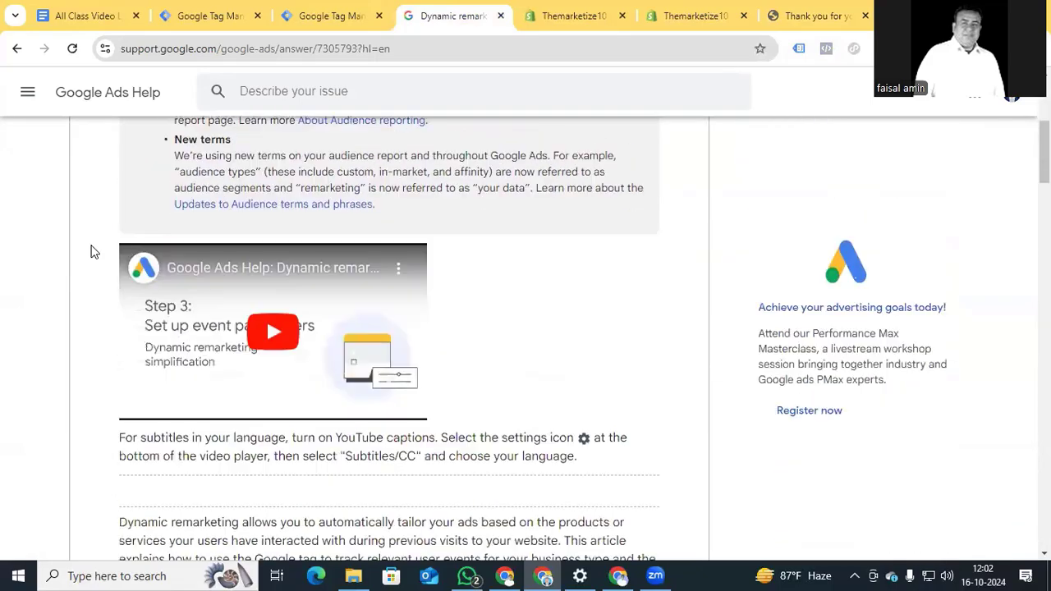
scroll(92, 252, "down", 5)
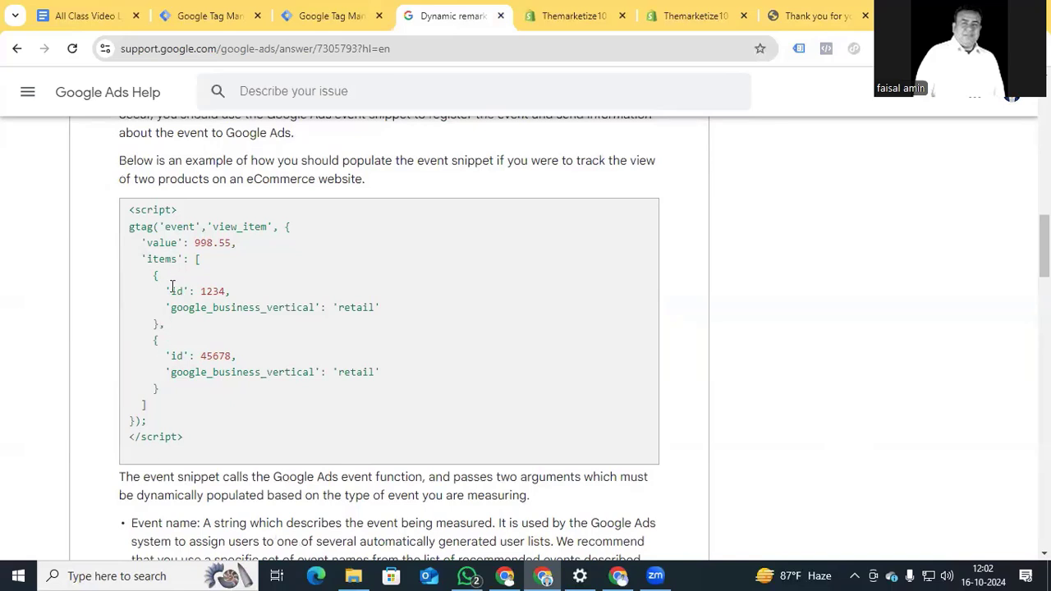
left_click_drag(171, 290, 295, 309)
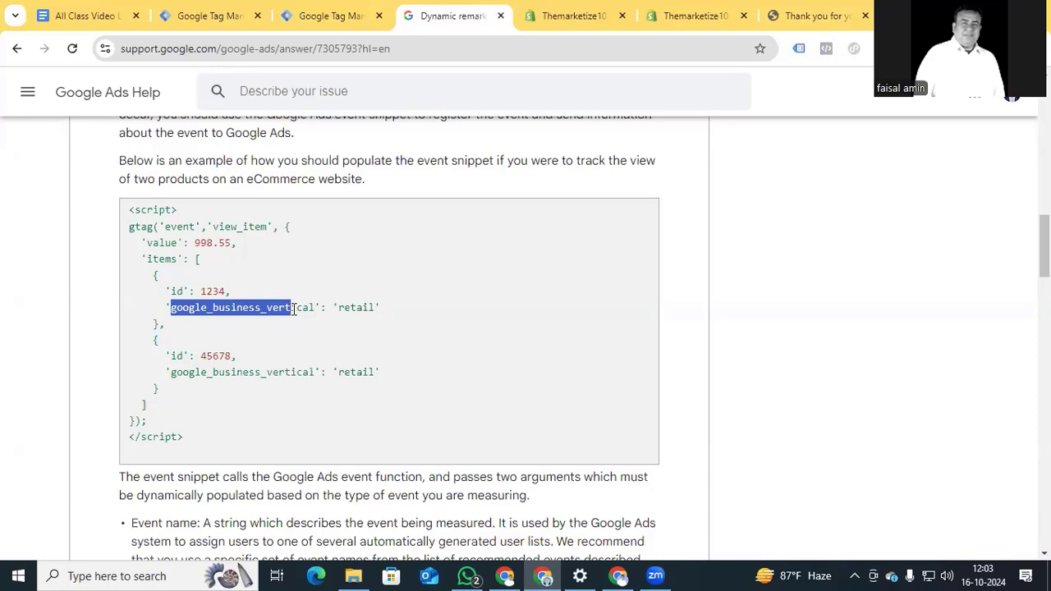
scroll(294, 308, "down", 1)
scroll(294, 310, "up", 2)
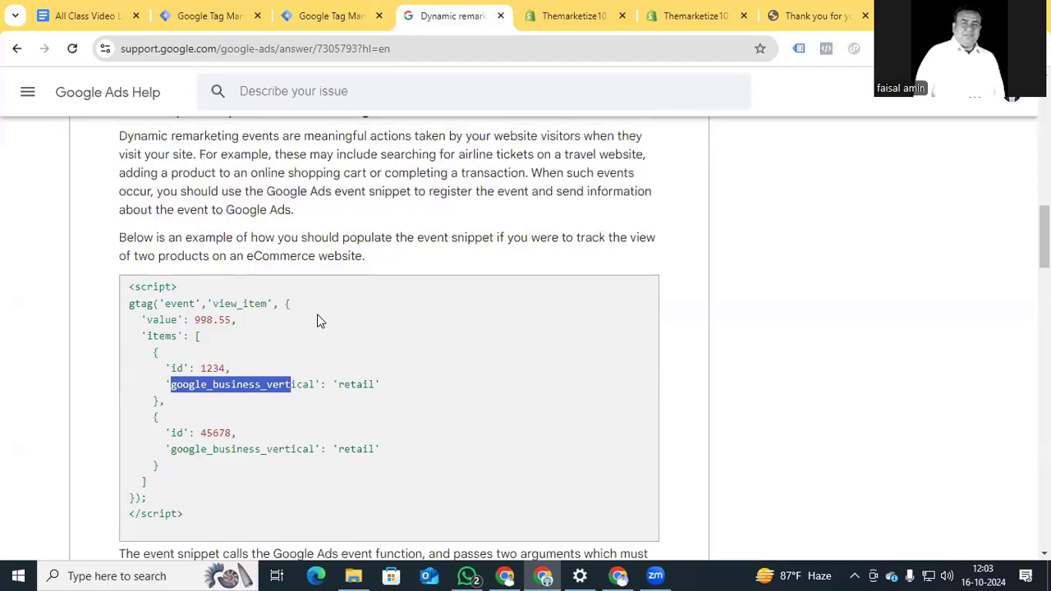
left_click(505, 576)
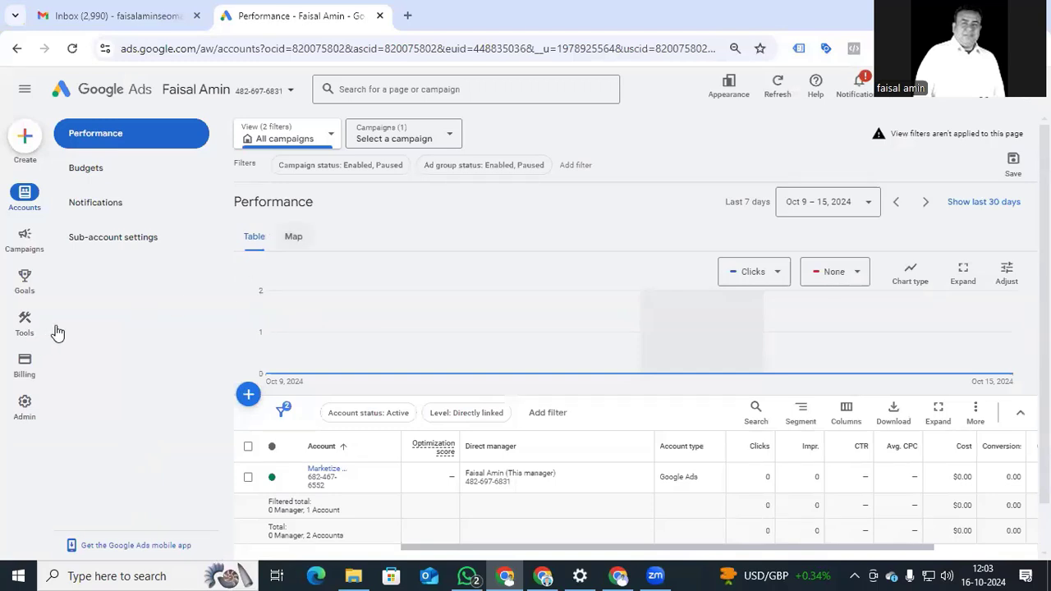
Go to Audience manager > Your data sources and edit the Google Ads tag source.
left_click(26, 327)
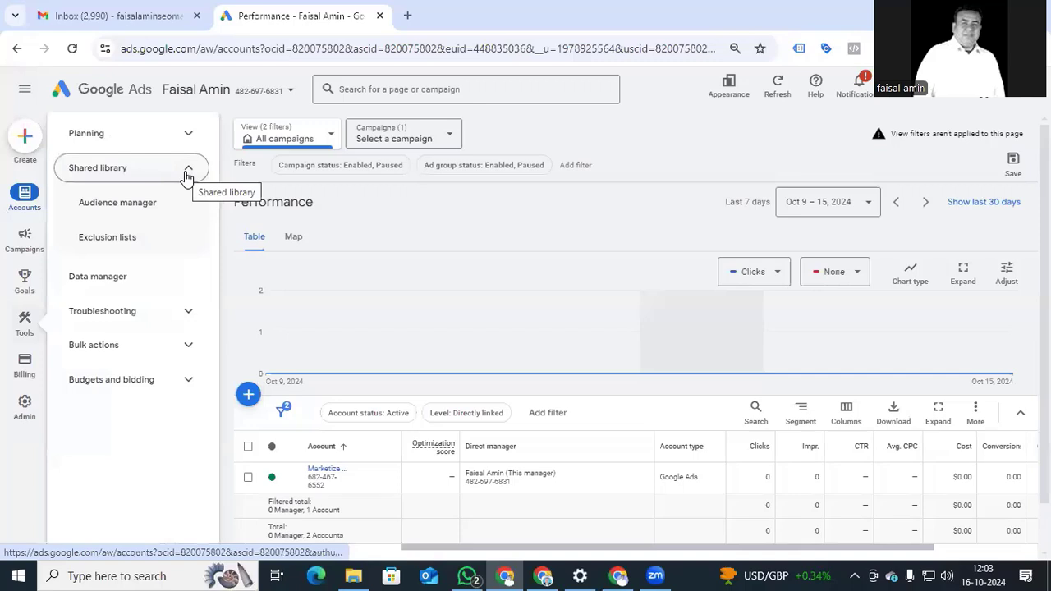
left_click(125, 211)
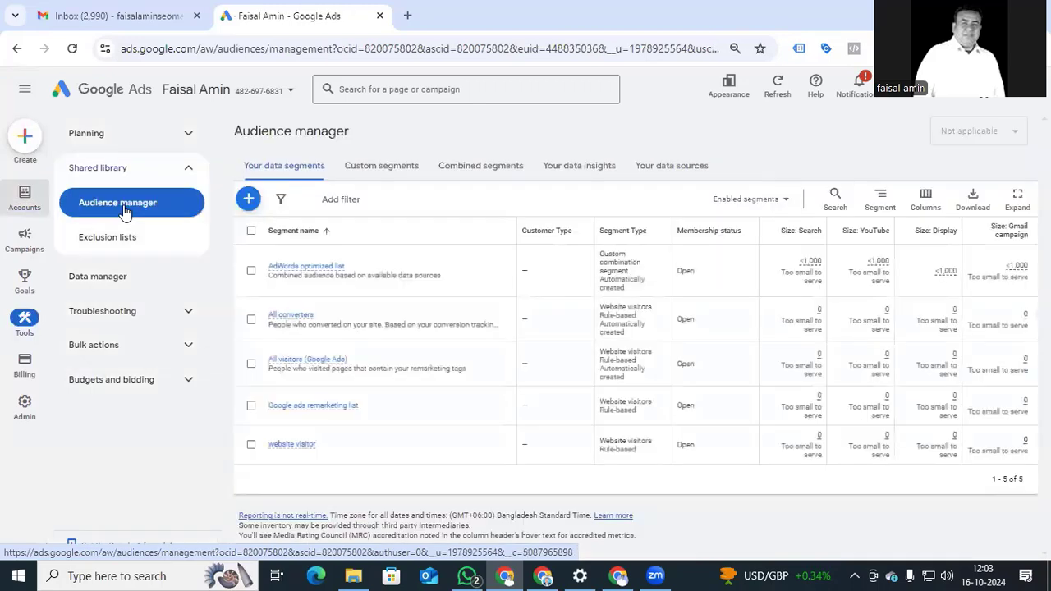
left_click(650, 168)
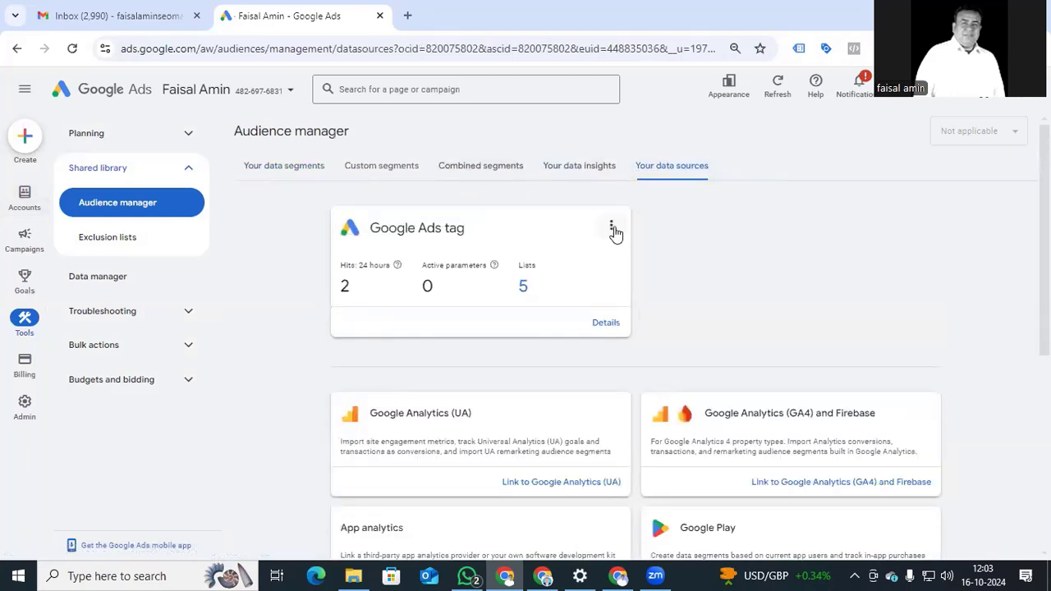
left_click(612, 230)
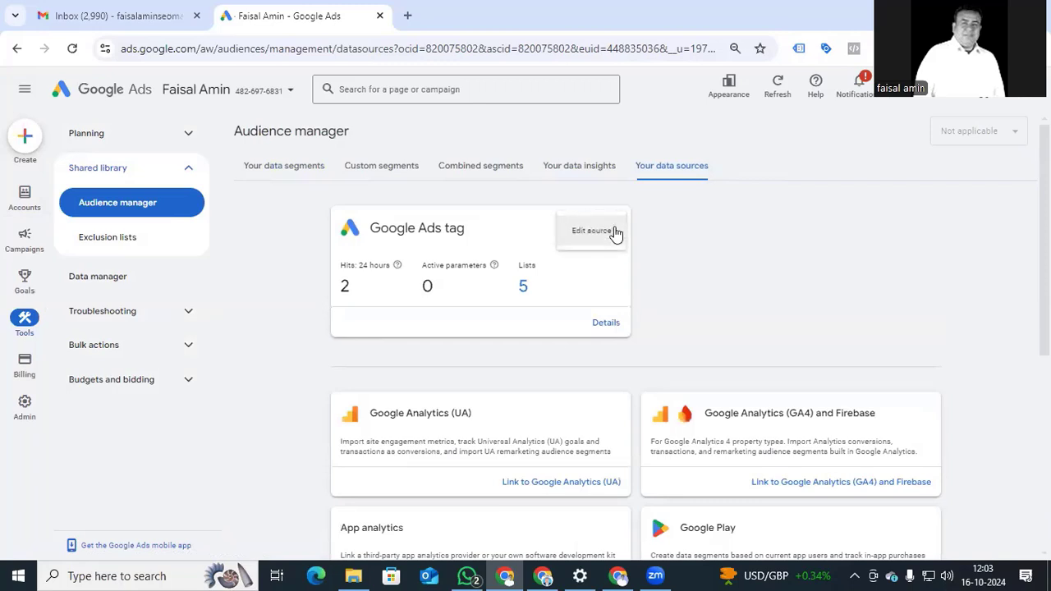
left_click(585, 238)
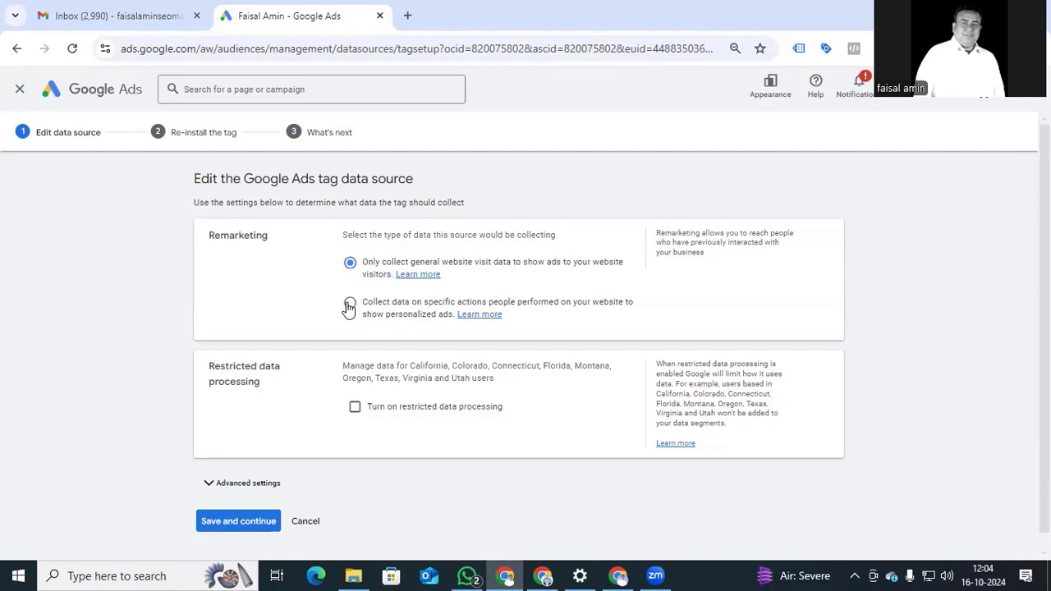
Choose to collect data on specific visitor actions with Retail as the business type.
left_click(348, 306)
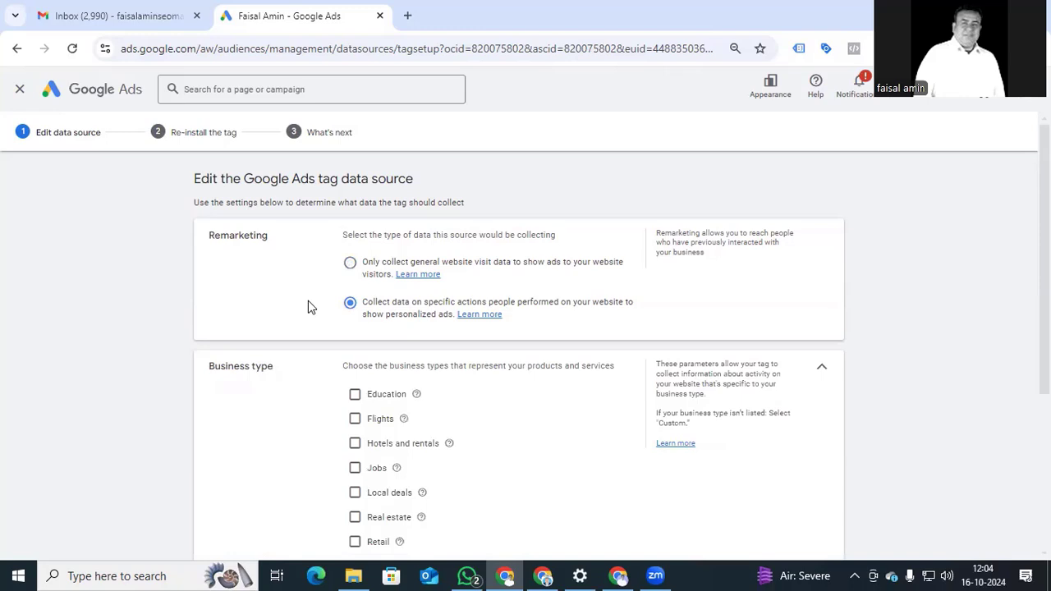
scroll(308, 306, "down", 1)
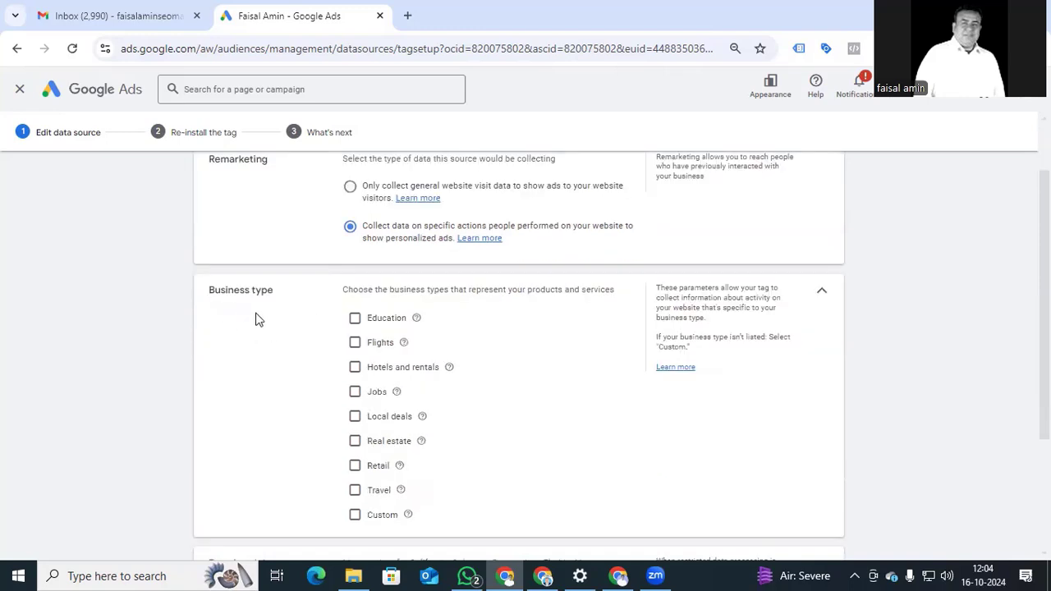
left_click(354, 467)
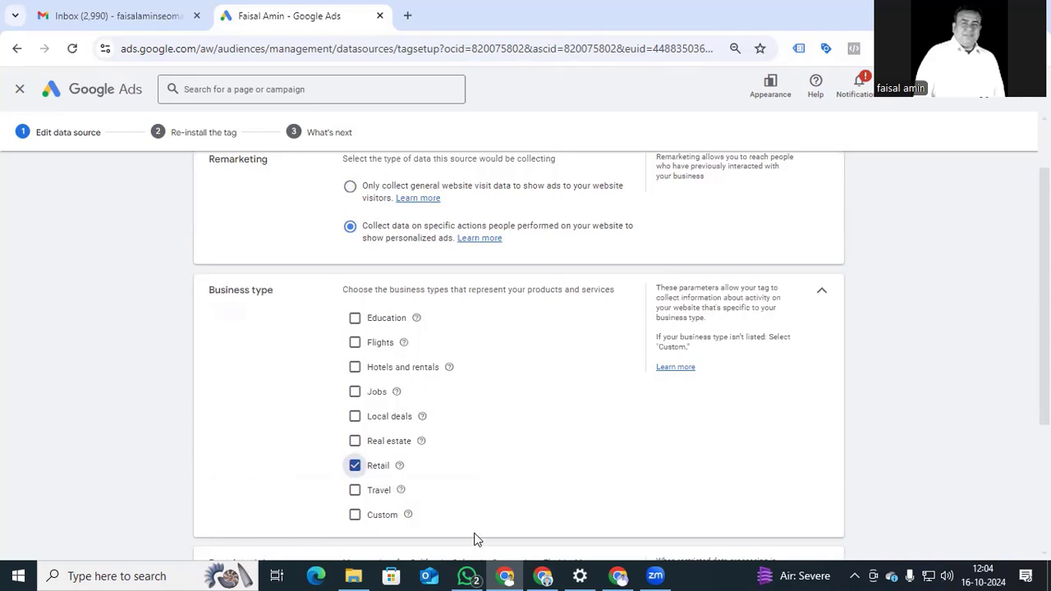
Check the help article's retail business vertical value, then scroll to the bottom of the settings.
left_click(543, 575)
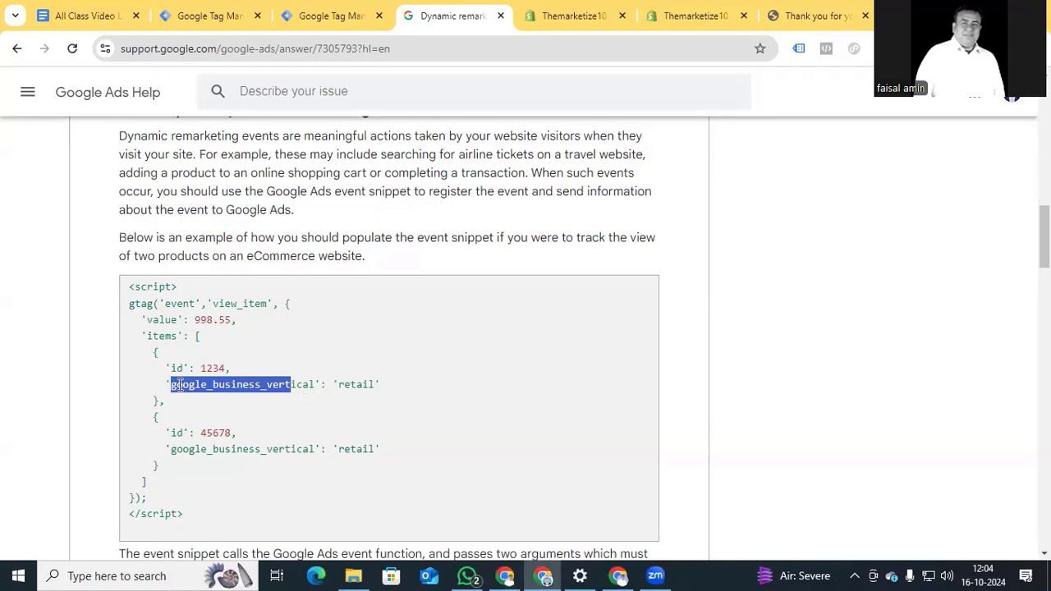
left_click_drag(175, 385, 375, 388)
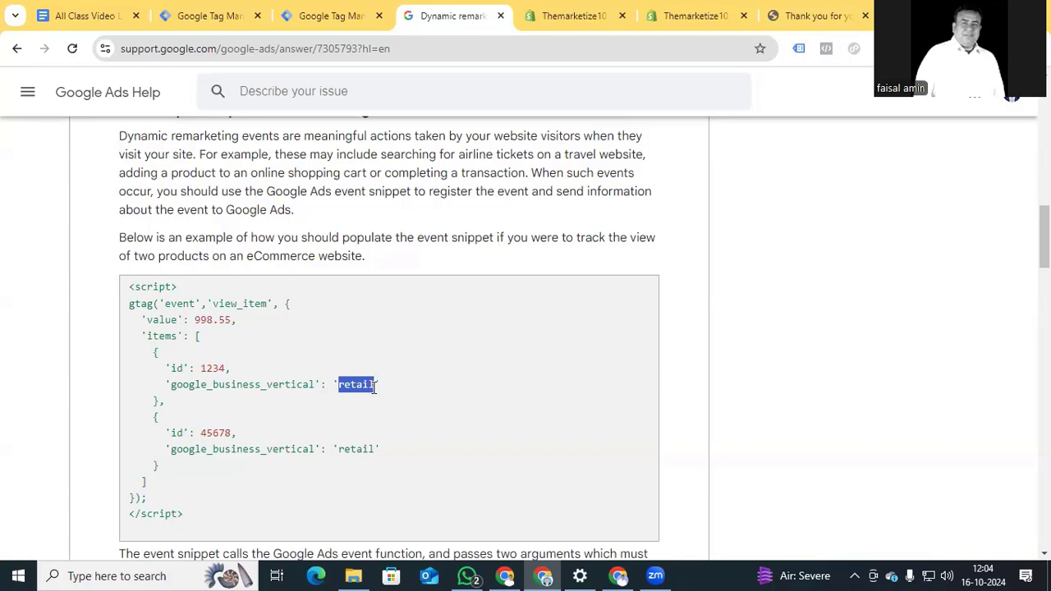
key("alt+Tab")
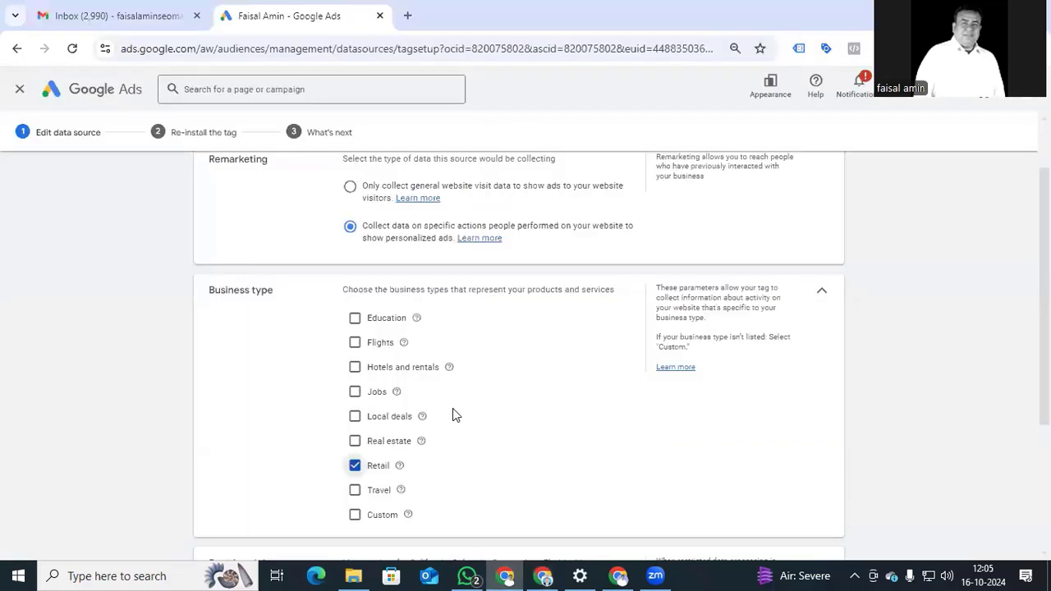
scroll(452, 408, "down", 2)
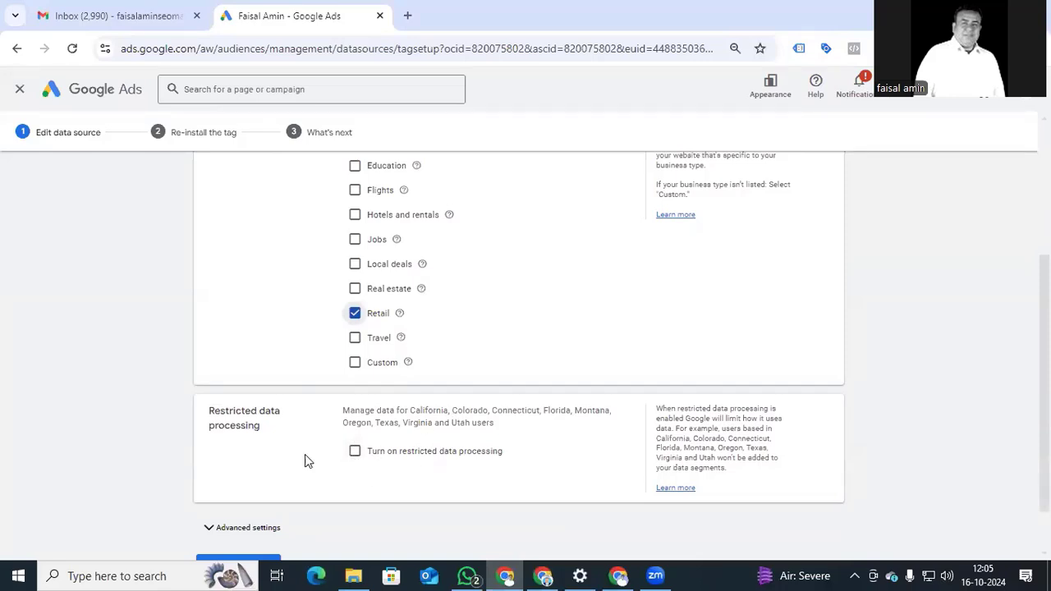
scroll(300, 458, "down", 1)
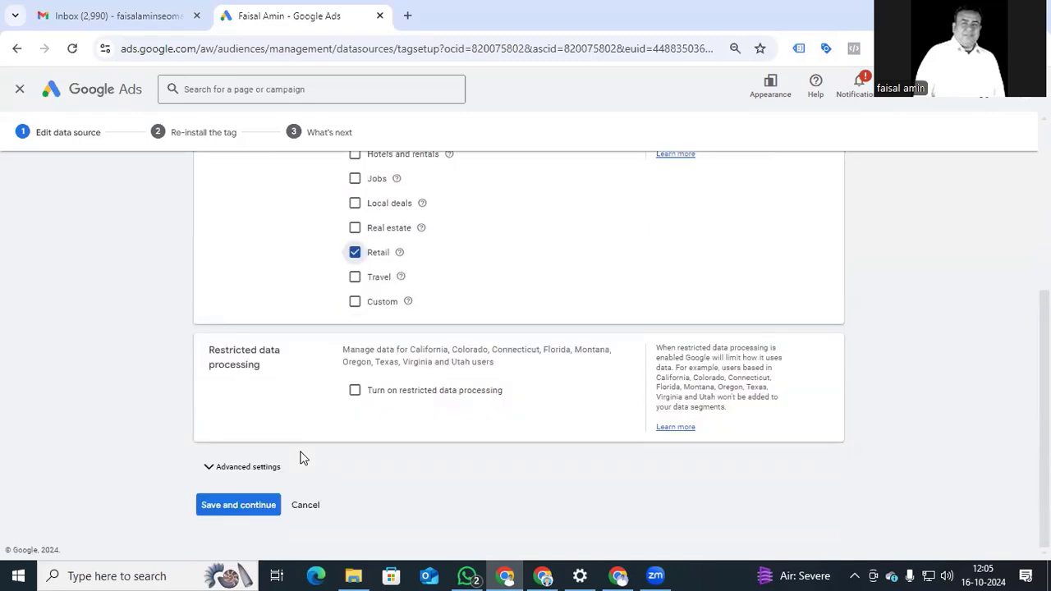
scroll(336, 476, "up", 3)
scroll(248, 380, "down", 3)
Save the data source settings and review the Google tag code for self-installation.
left_click(232, 509)
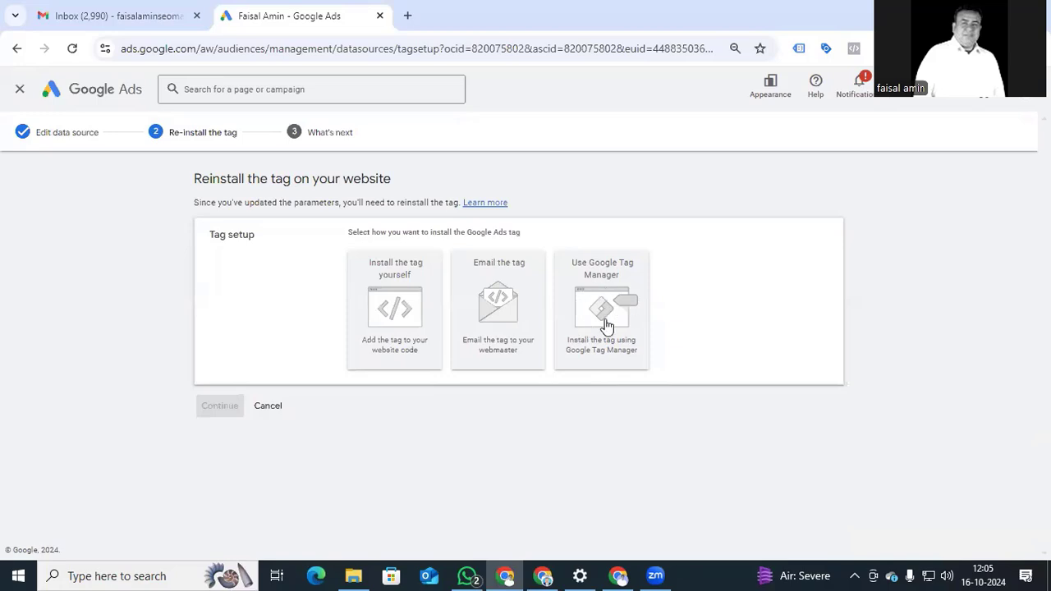
left_click(397, 314)
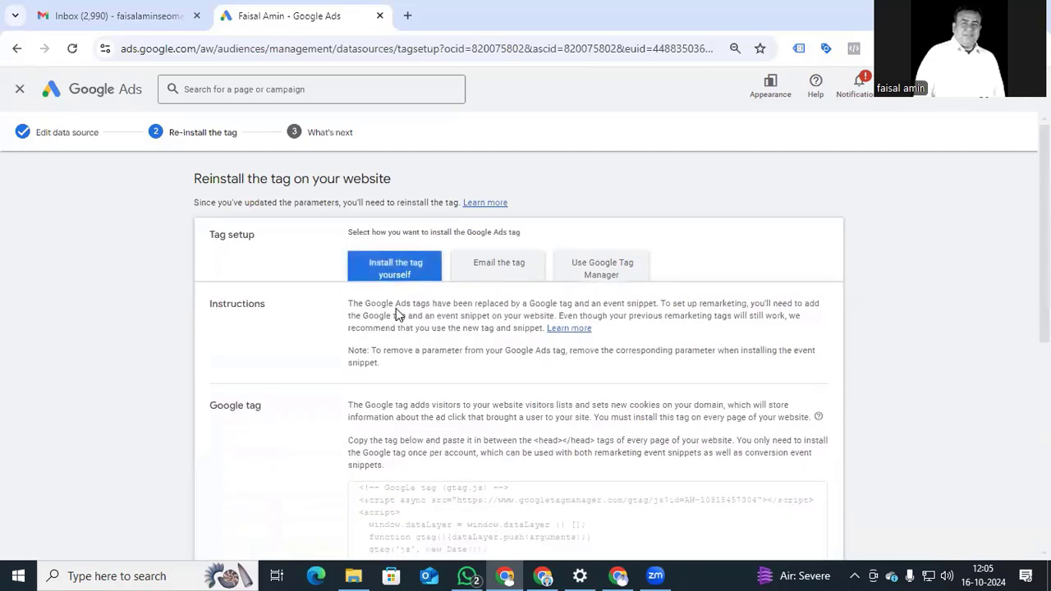
scroll(398, 315, "down", 2)
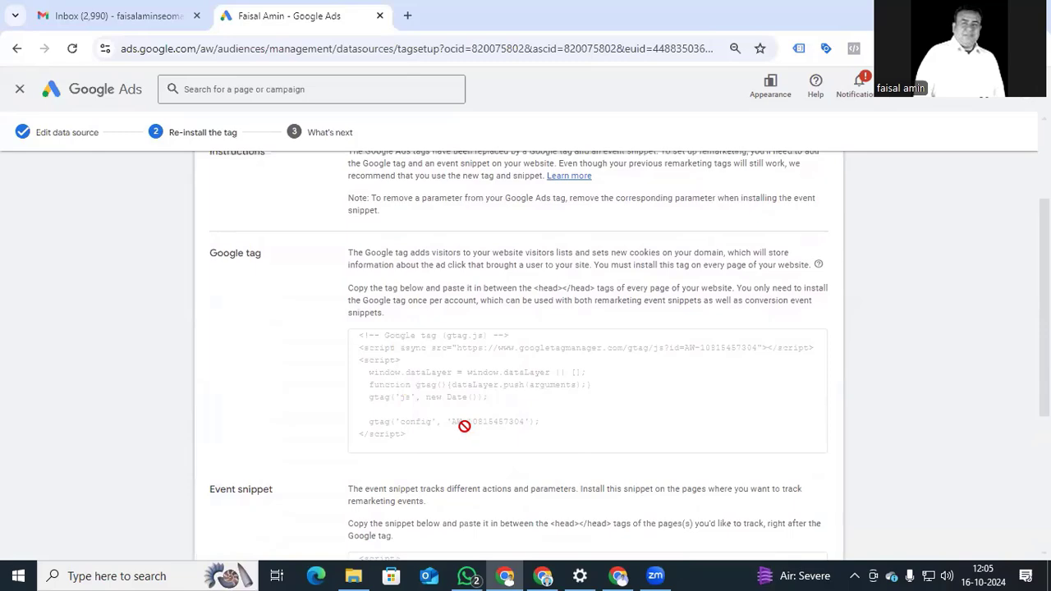
left_click(540, 575)
In Tag Manager's Tags list, open and inspect the existing Google Tag configuration.
left_click(232, 11)
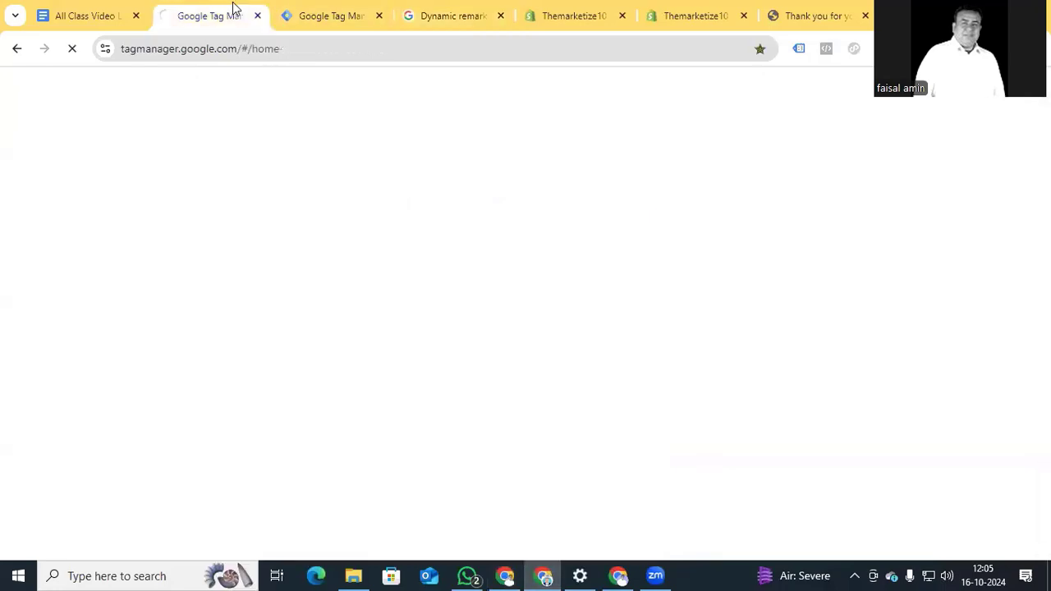
left_click(328, 16)
scroll(336, 408, "down", 5)
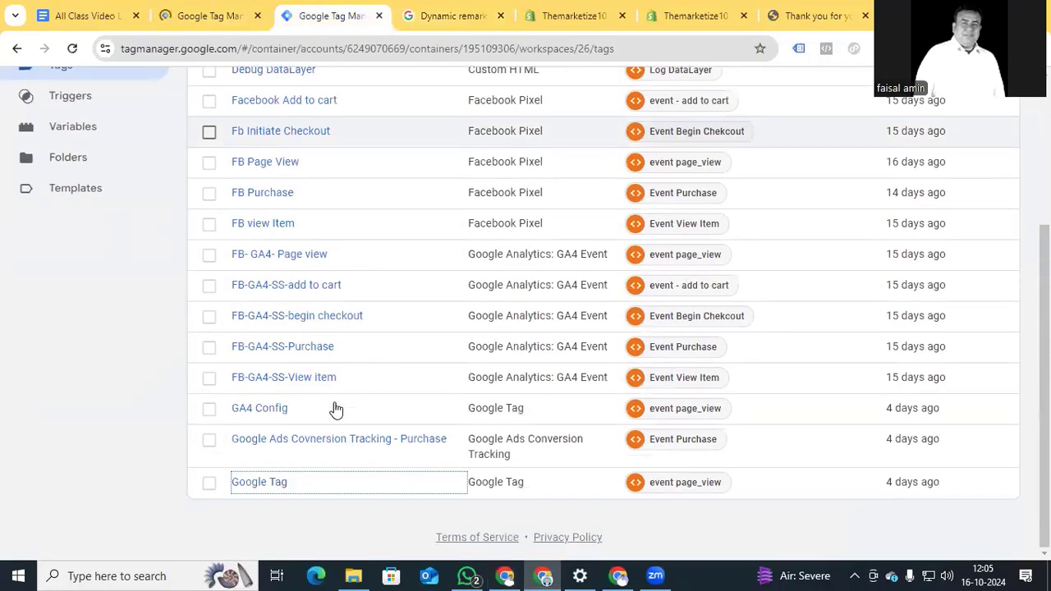
left_click(271, 482)
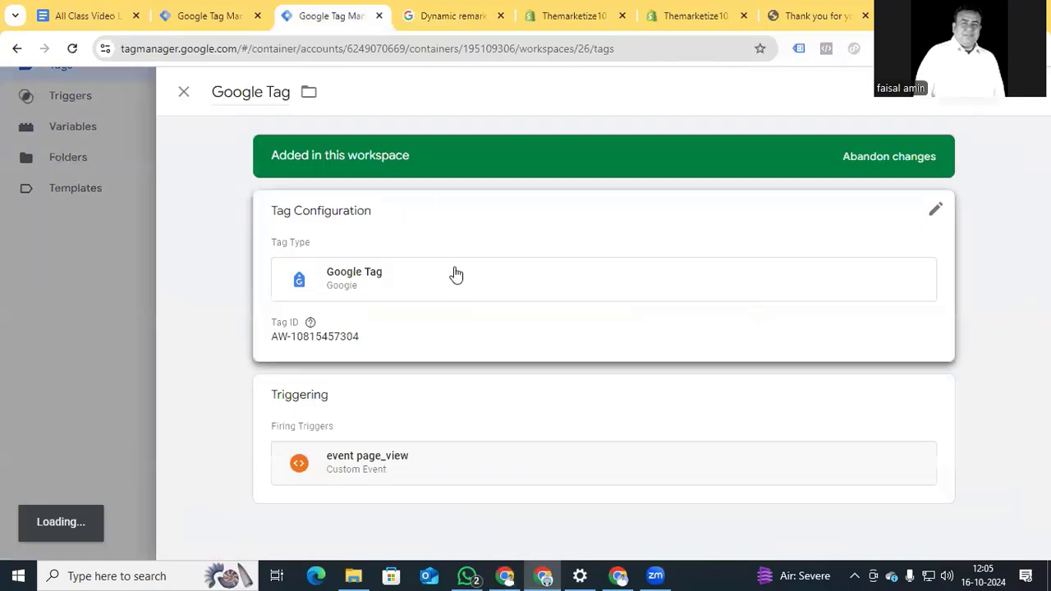
mouse_move(310, 322)
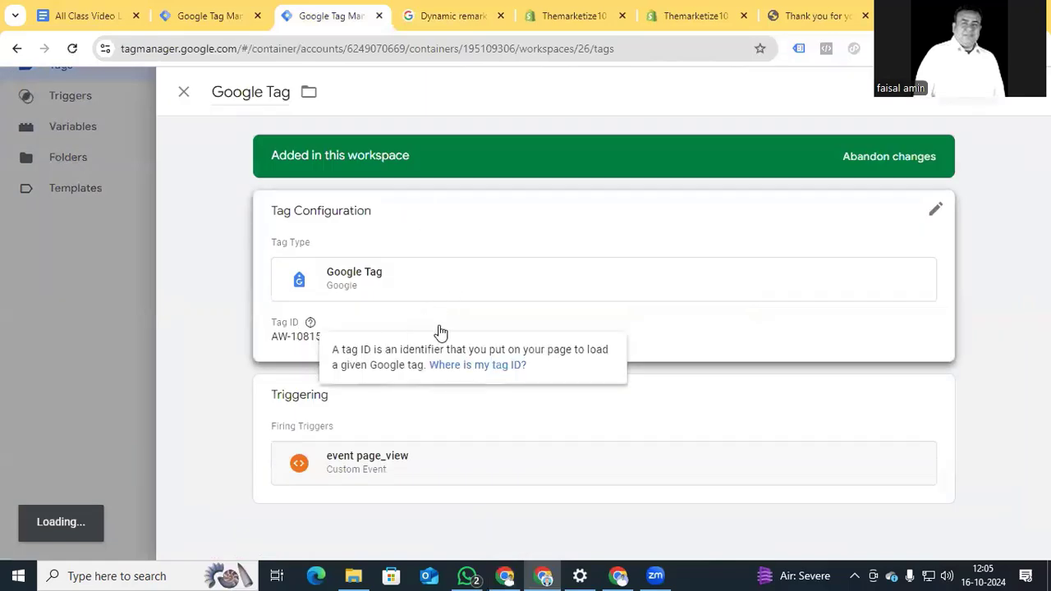
left_click(827, 216)
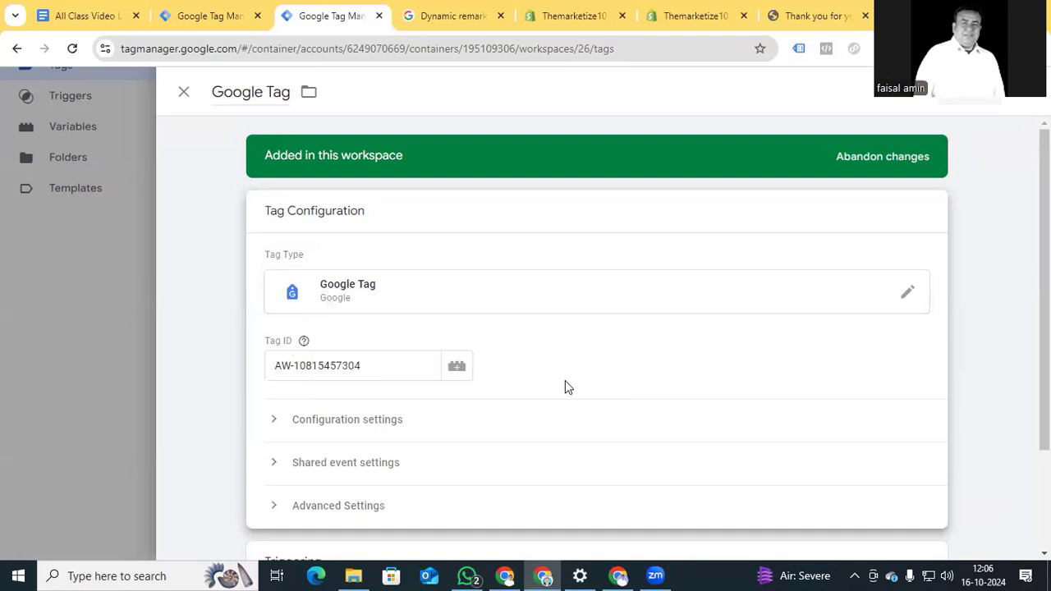
left_click(183, 95)
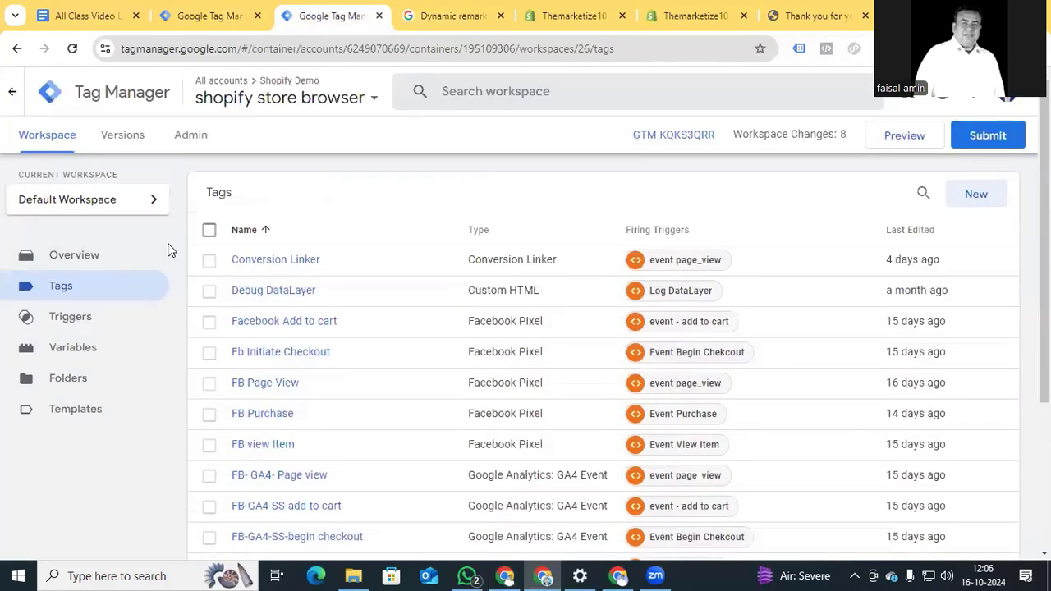
Inspect the Conversion Linker tag, close it, and return to the Google Ads setup page.
left_click(269, 261)
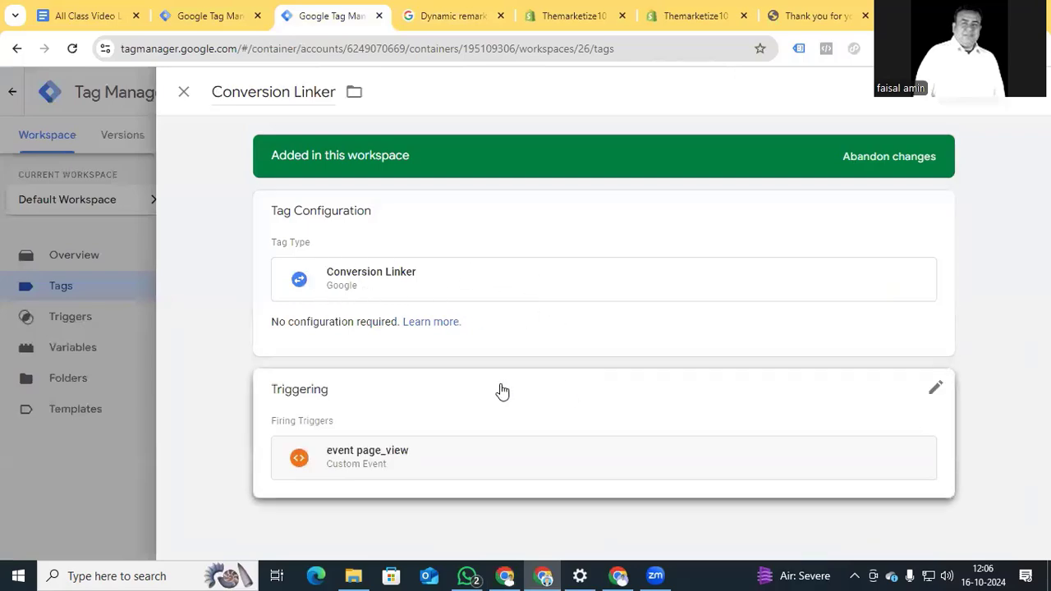
left_click(183, 91)
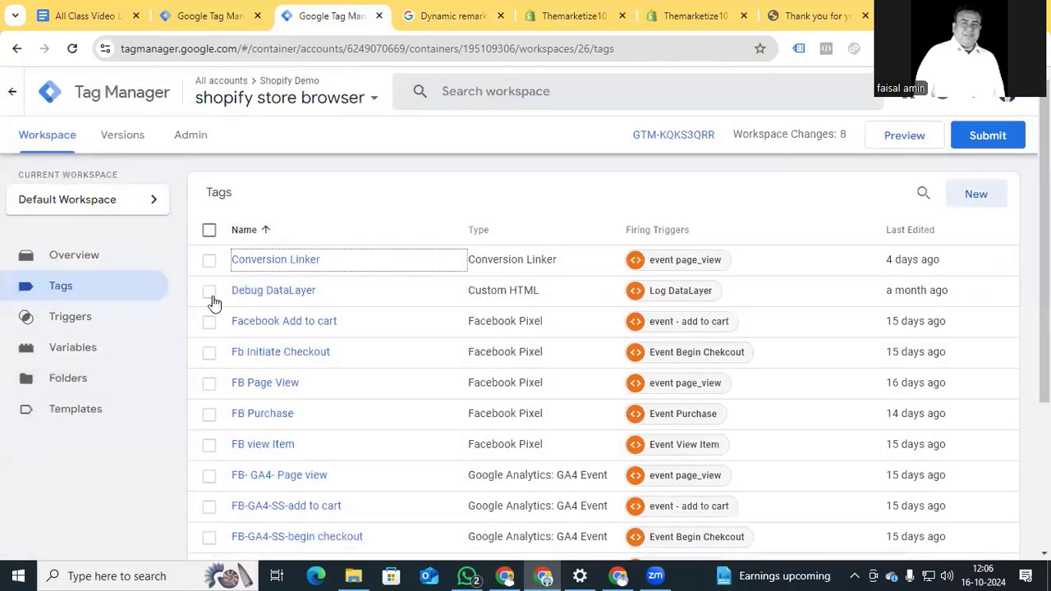
scroll(176, 382, "down", 3)
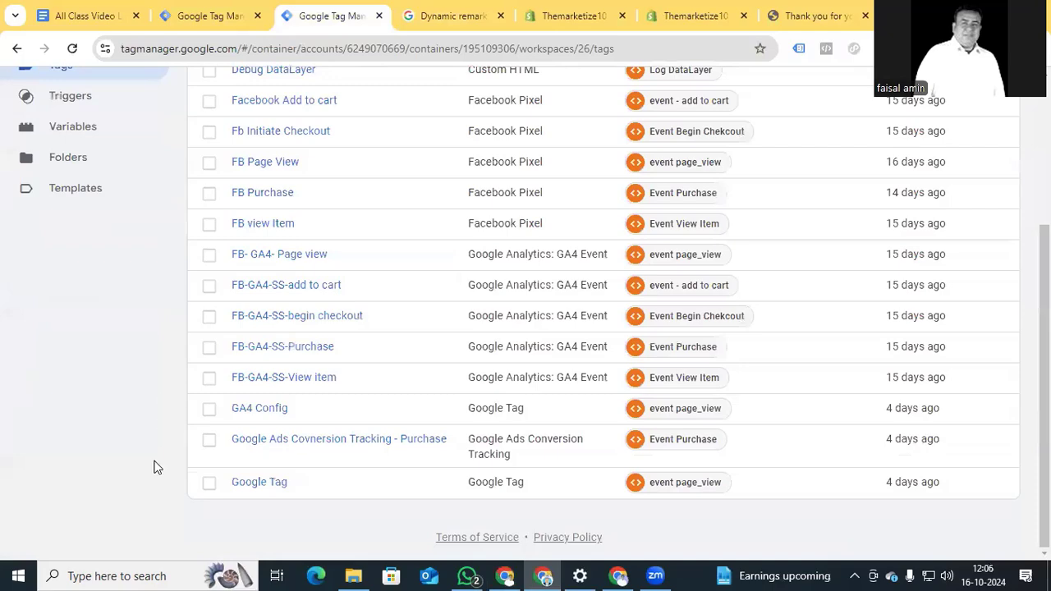
mouse_move(506, 574)
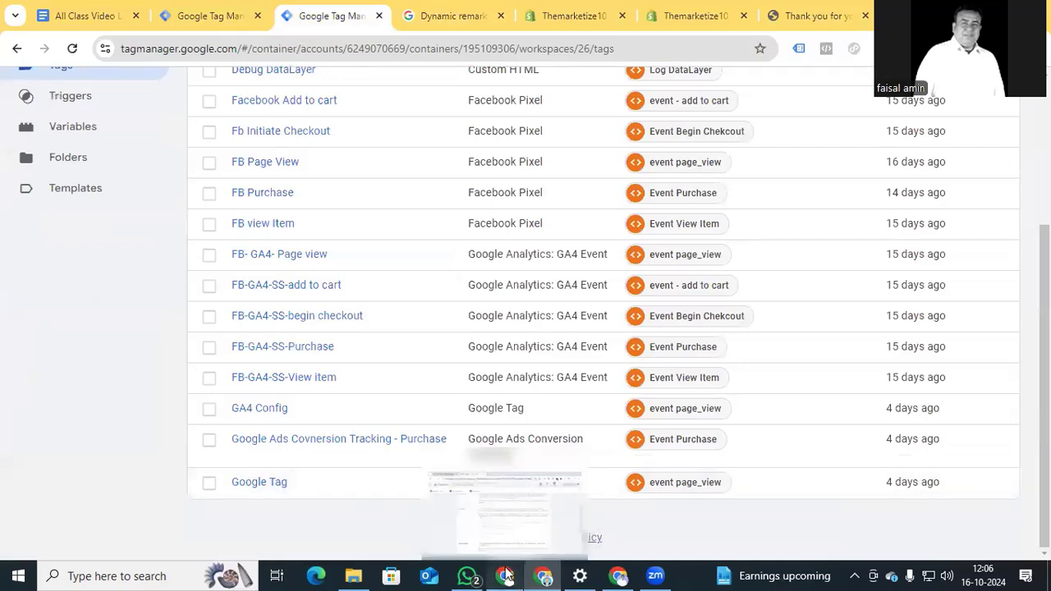
left_click(504, 510)
Switch the install method to Google Tag Manager and copy the displayed conversion ID.
scroll(306, 293, "down", 3)
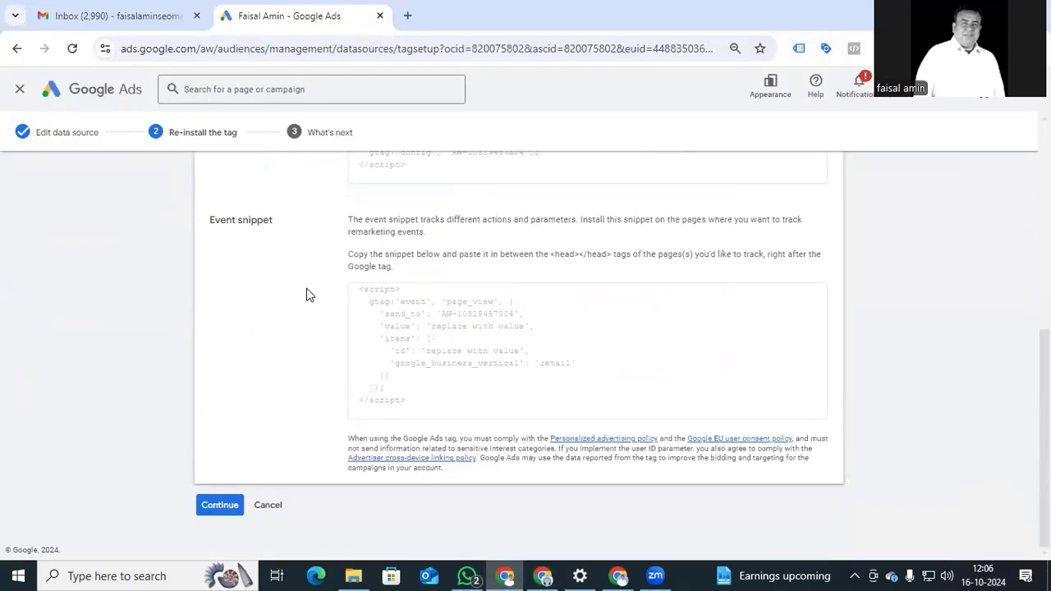
scroll(297, 478, "up", 5)
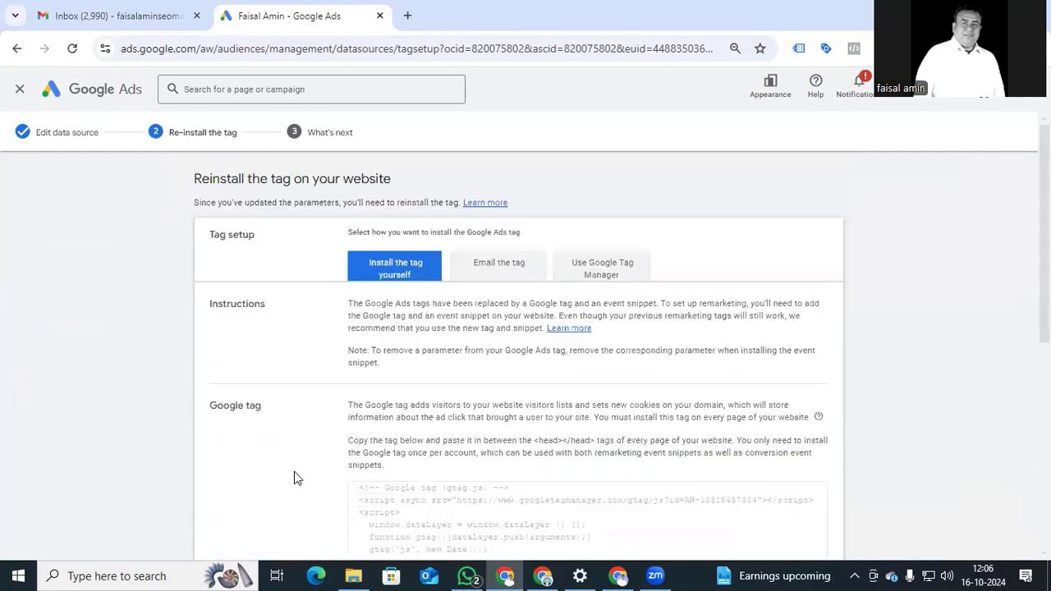
left_click(607, 275)
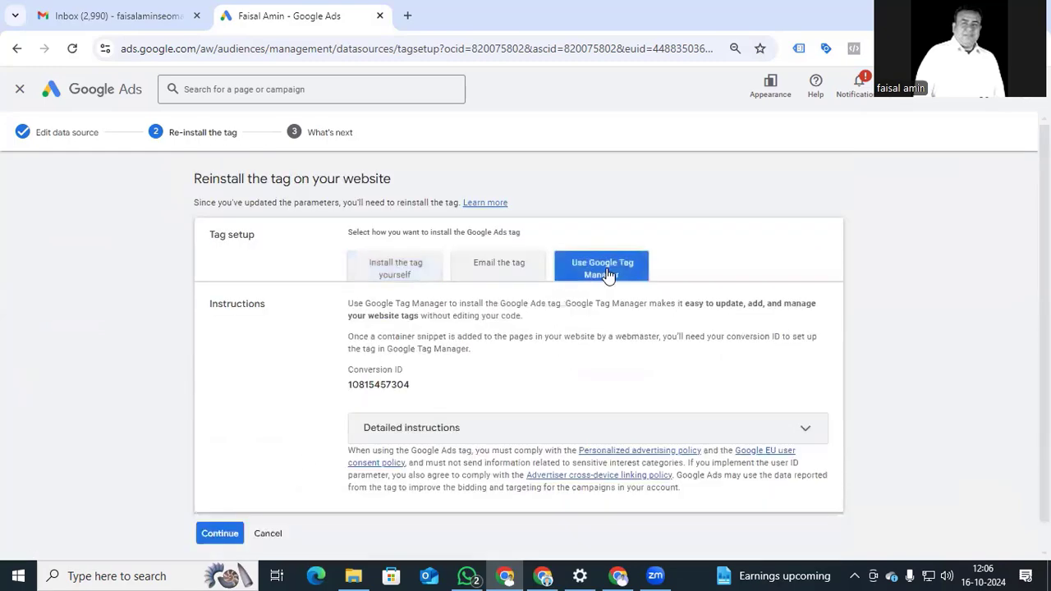
scroll(606, 274, "down", 1)
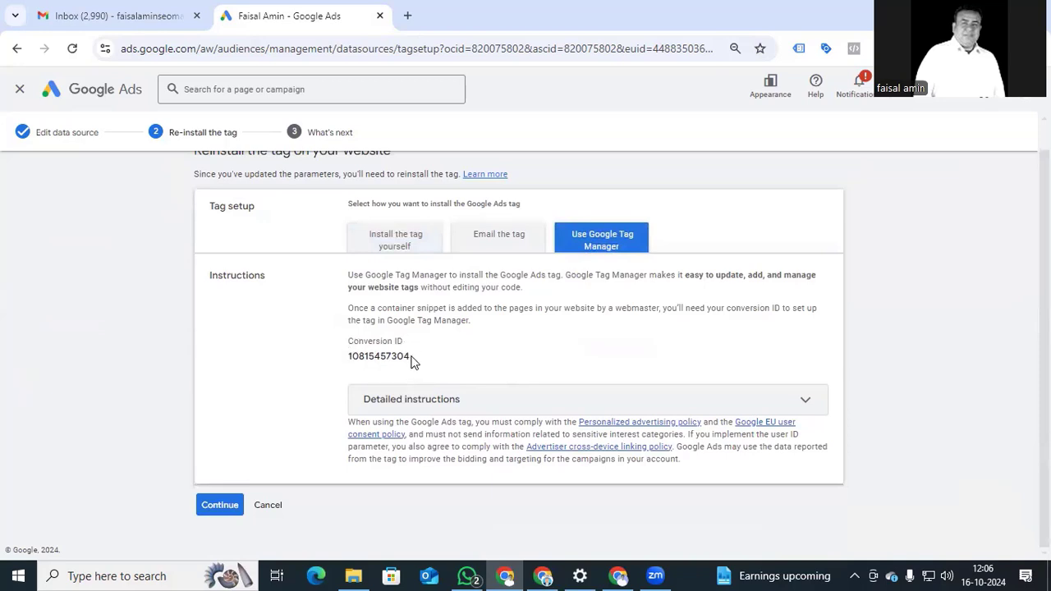
left_click_drag(413, 361, 349, 357)
key("ctrl+c")
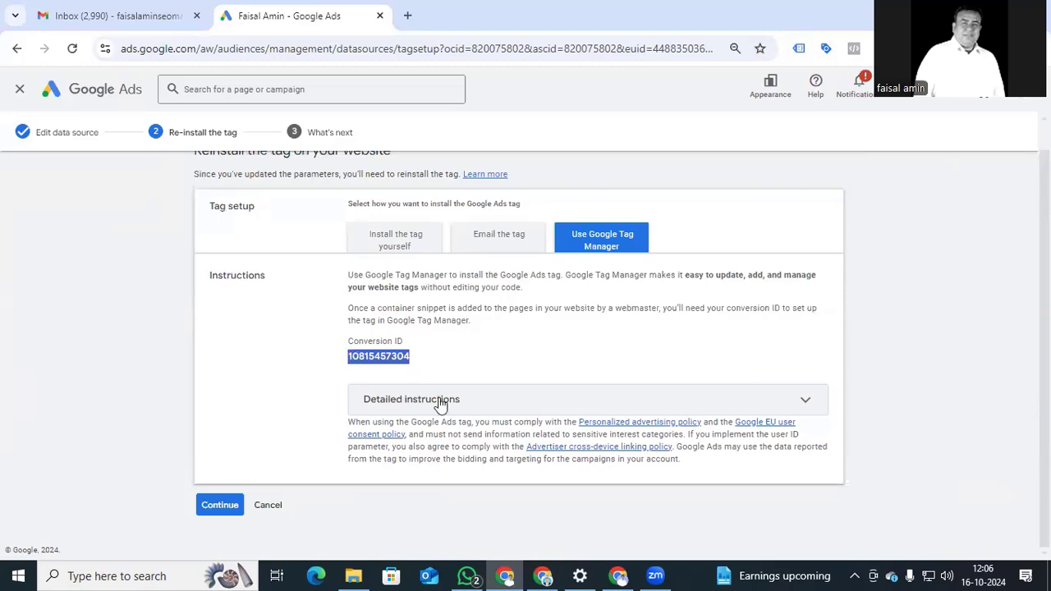
left_click(541, 575)
scroll(876, 325, "up", 3)
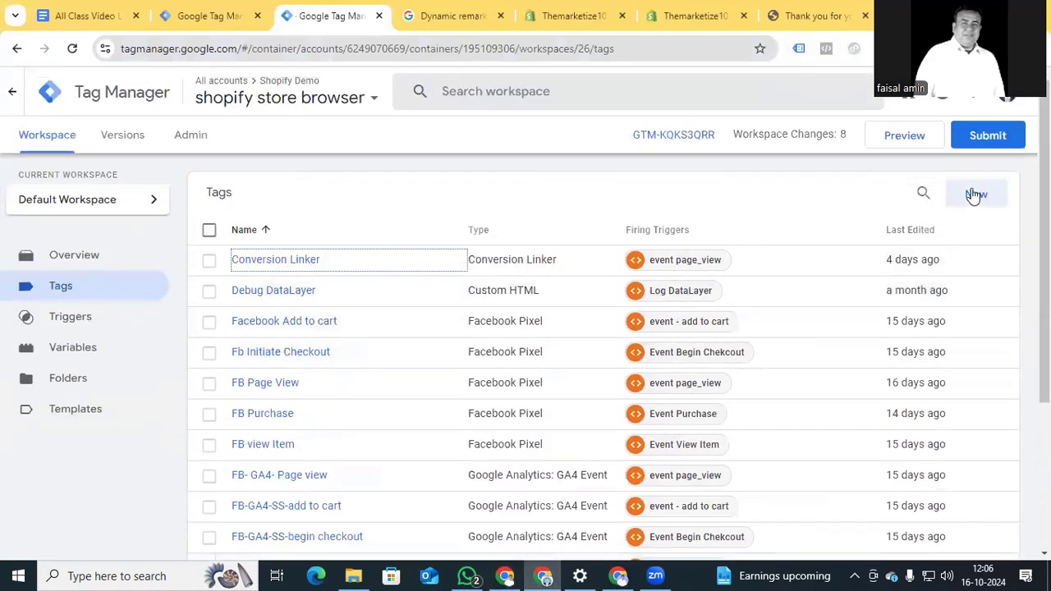
Create a new tag using the Google Ads Remarketing tag type.
left_click(970, 194)
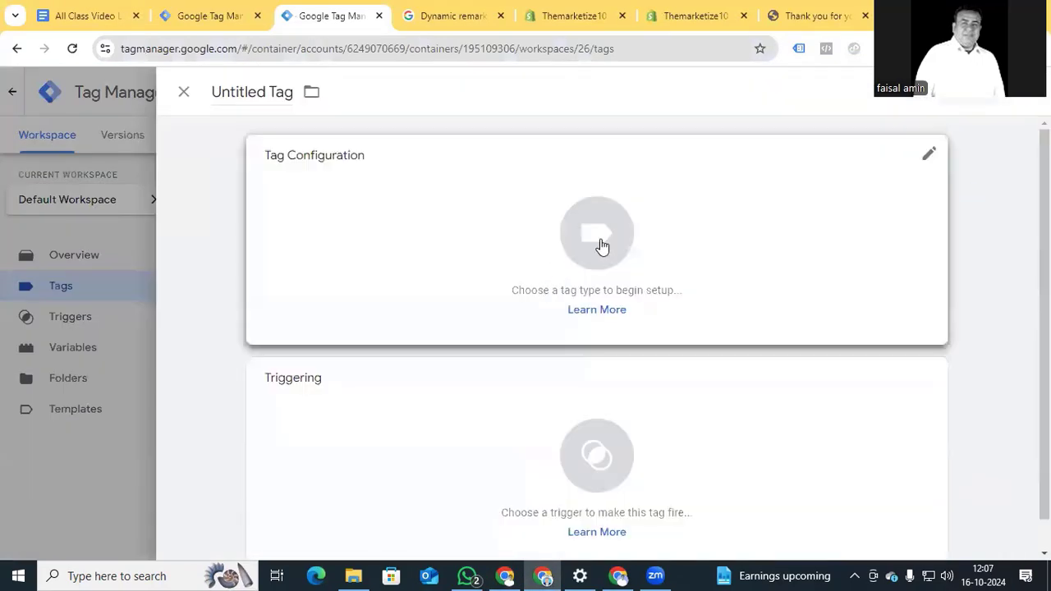
left_click(603, 241)
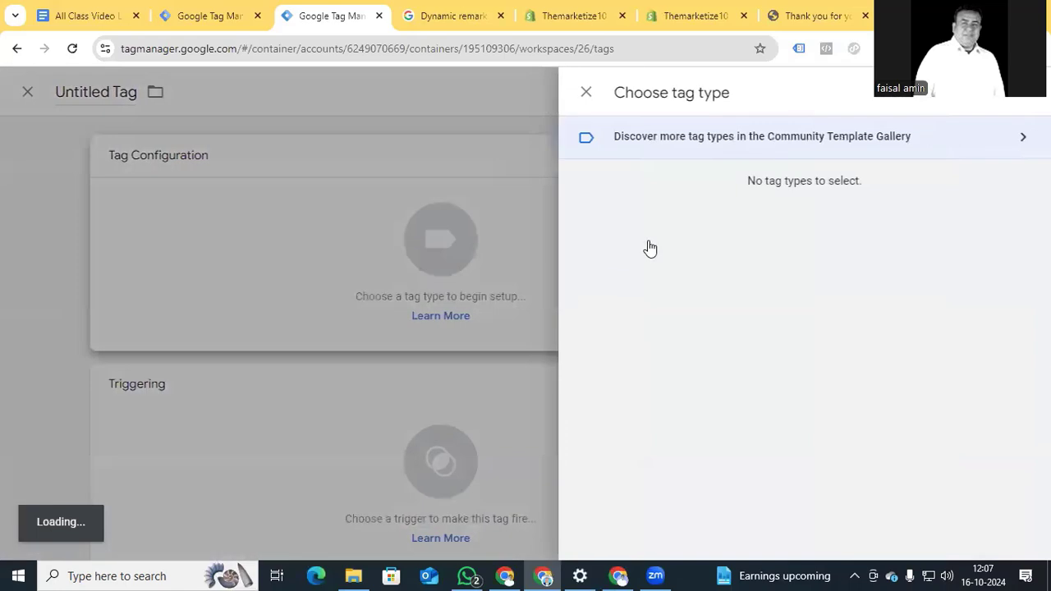
left_click(933, 281)
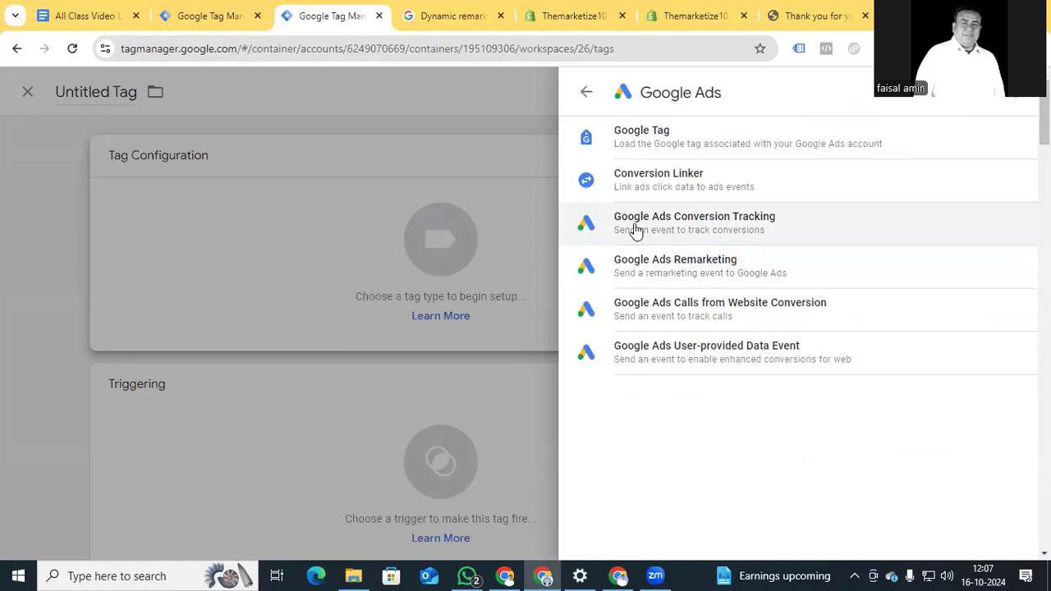
left_click(694, 271)
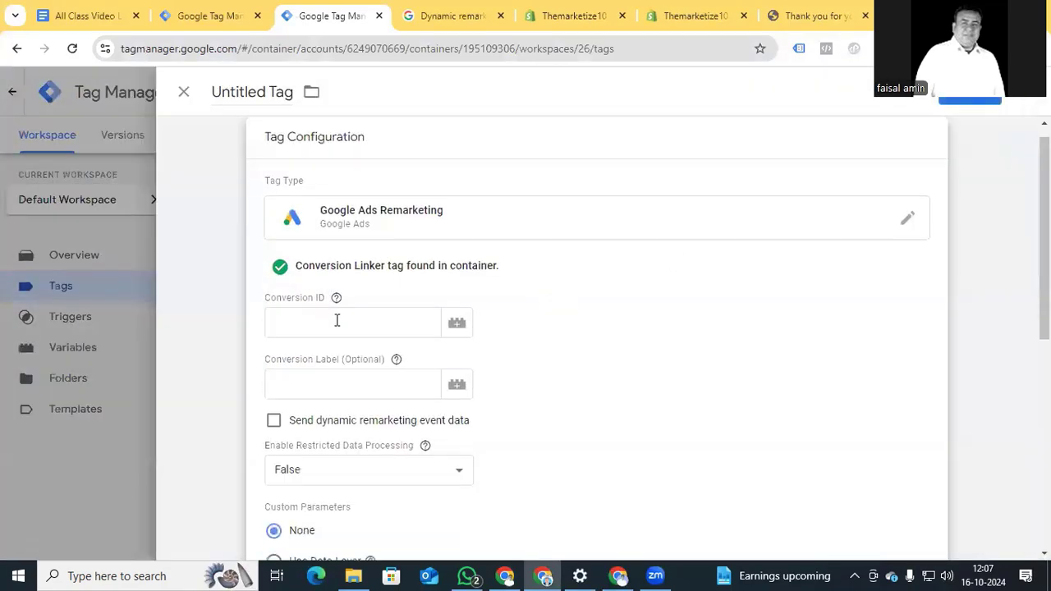
Paste the copied conversion ID into the Conversion ID field.
left_click(289, 320)
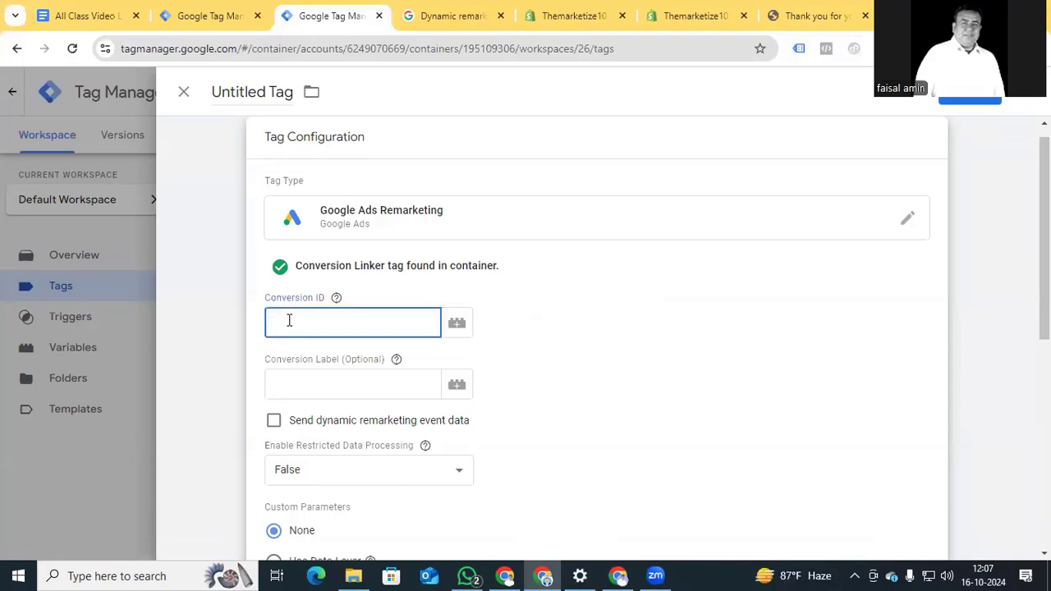
key("ctrl+v")
scroll(375, 326, "down", 1)
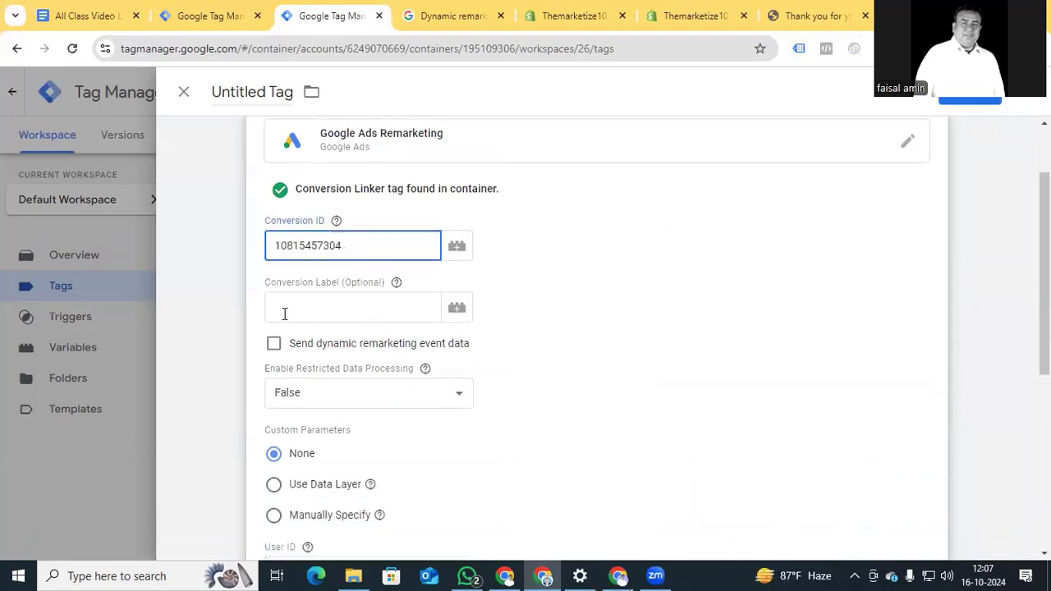
left_click(576, 303)
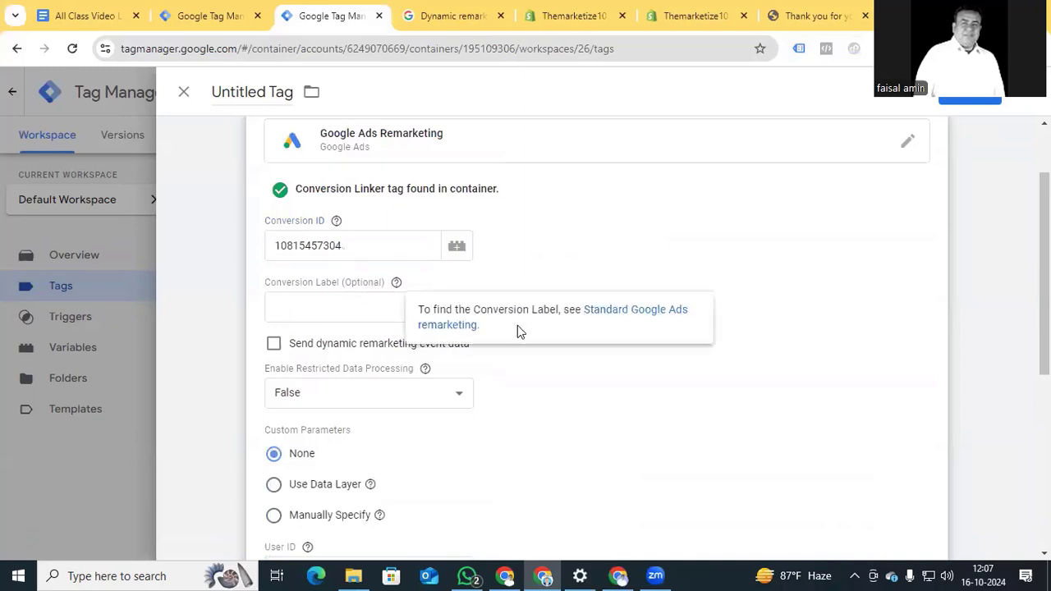
Enable dynamic remarketing event data with event name purchase and event value {{toal value}}.
left_click(273, 346)
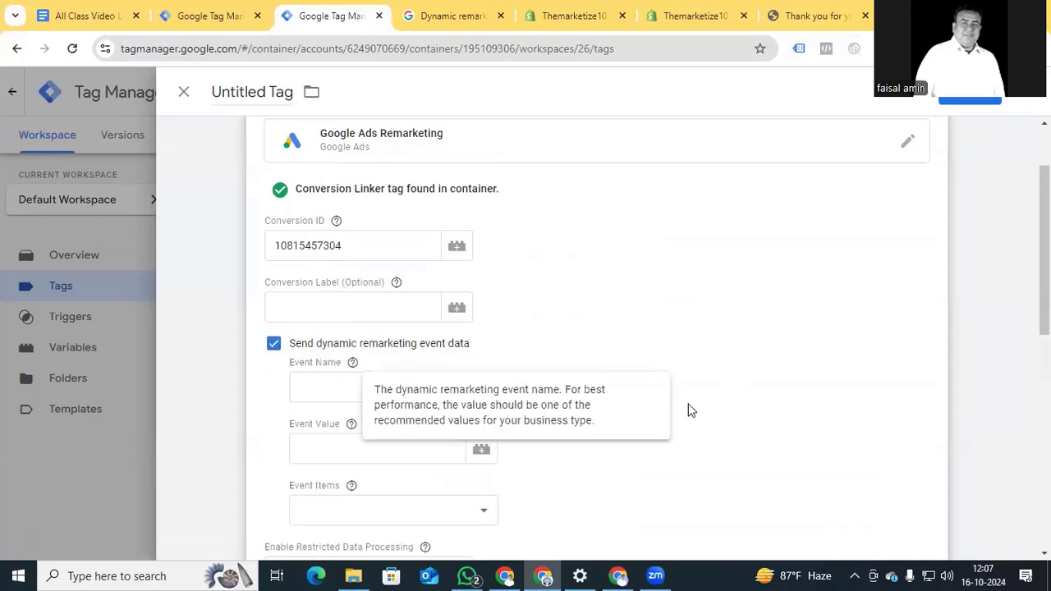
left_click(323, 390)
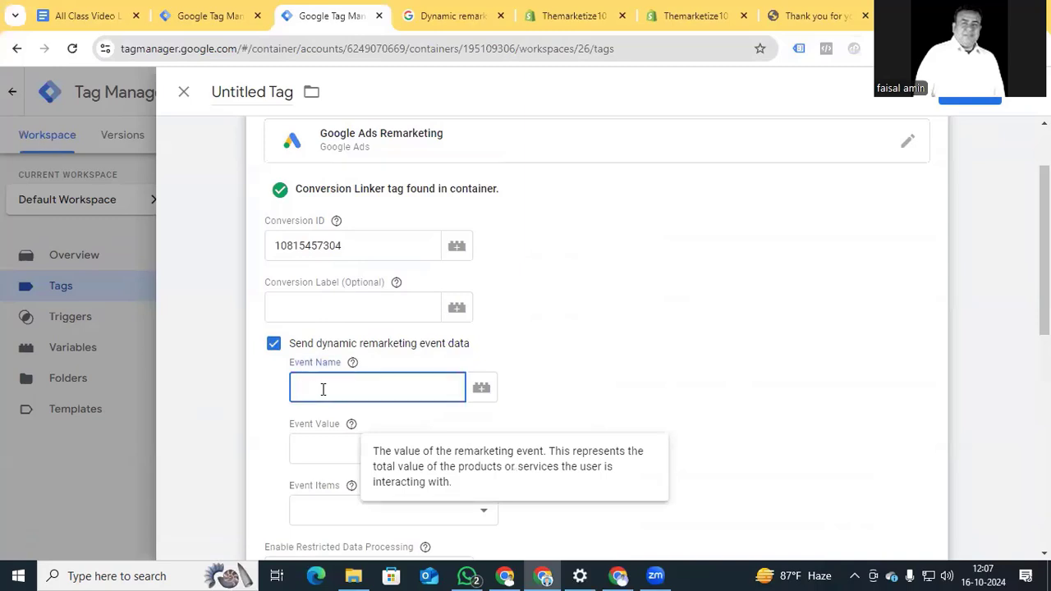
type("purchase")
left_click(312, 449)
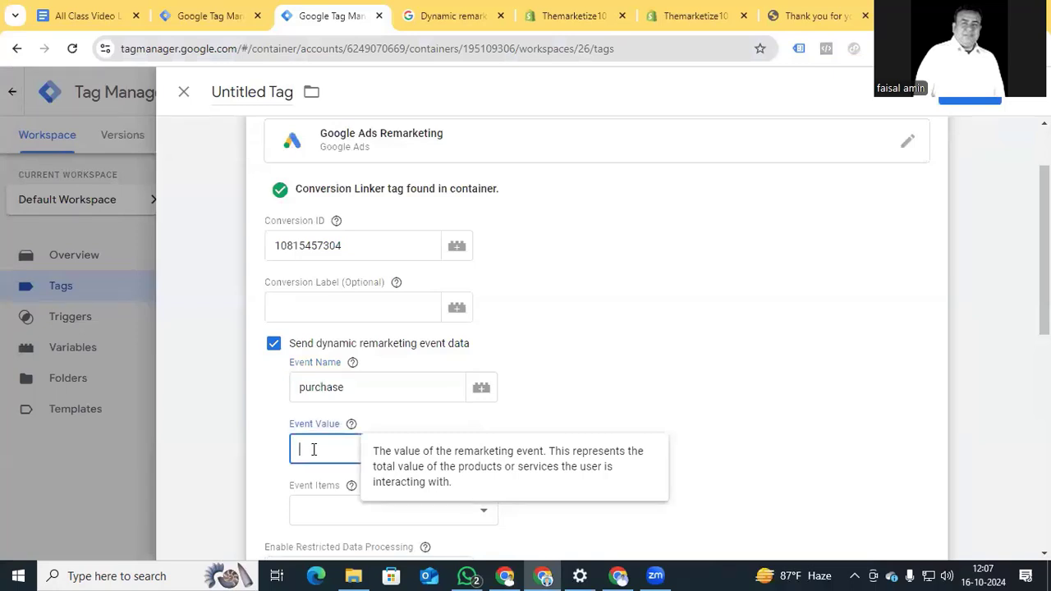
type("{{val")
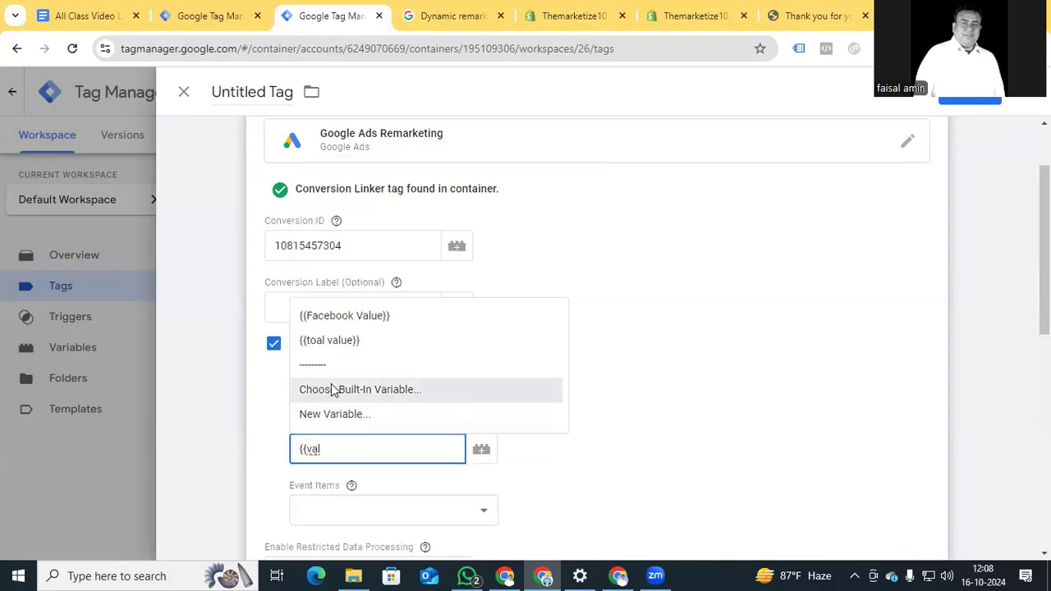
left_click(351, 343)
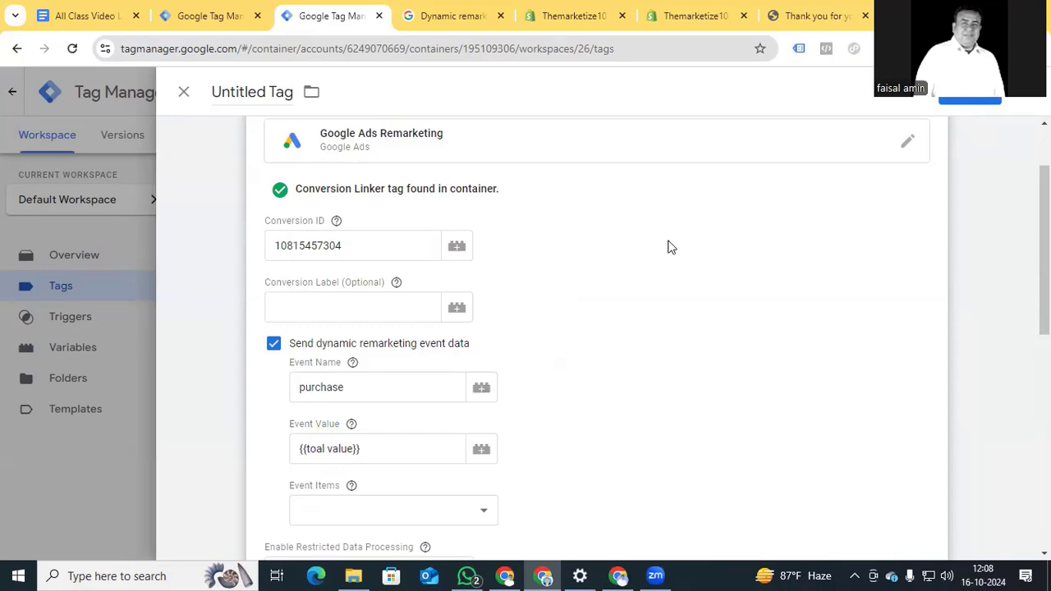
left_click(812, 16)
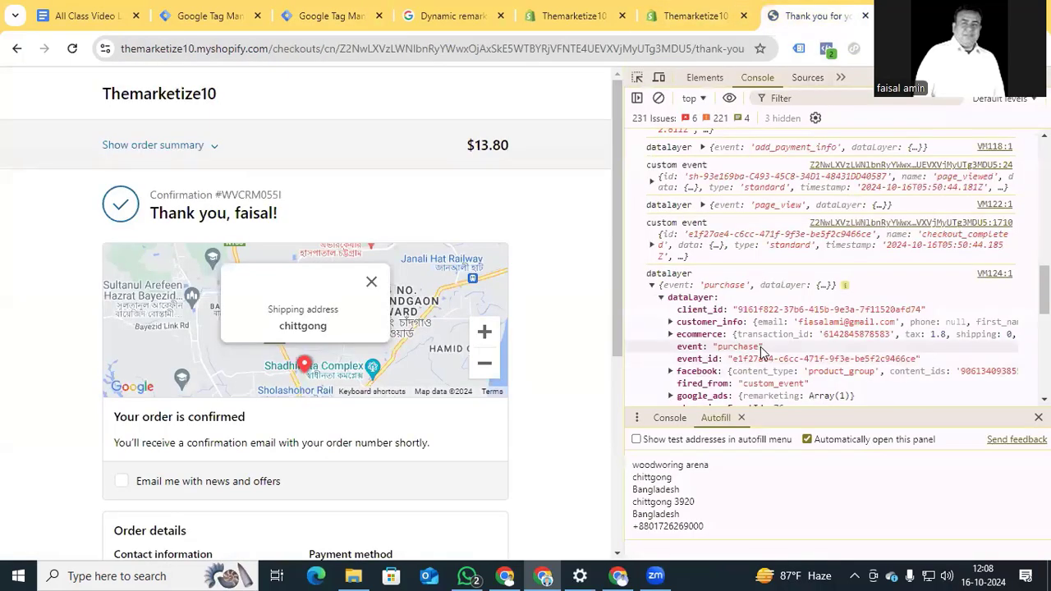
Expand the Shopify purchase event's ecommerce data to confirm value 13.8, then return to Tag Manager.
left_click(670, 335)
scroll(706, 337, "down", 2)
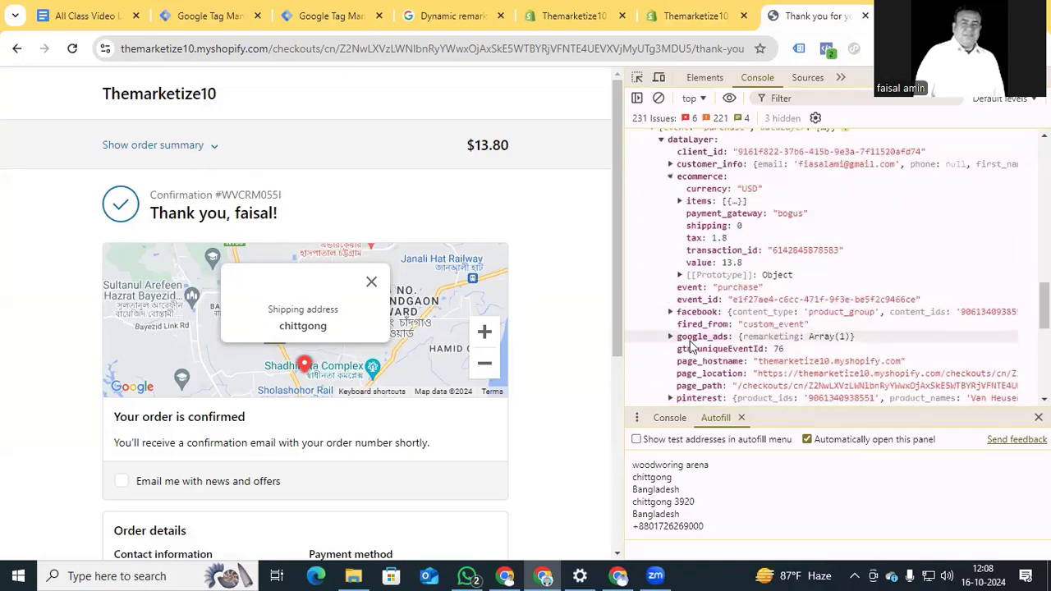
scroll(722, 328, "up", 1)
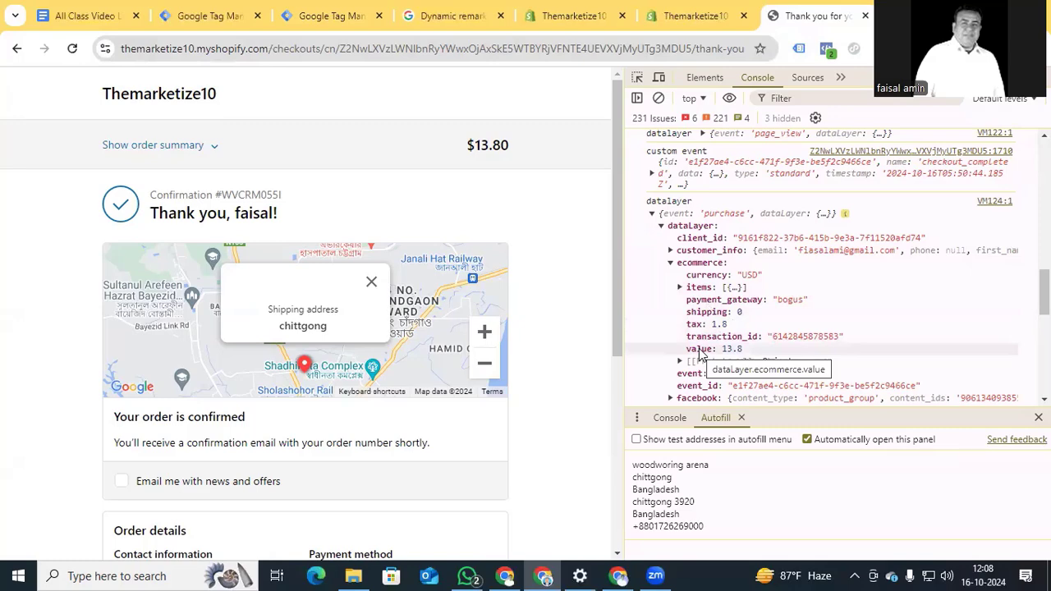
left_click(315, 15)
left_click(538, 423)
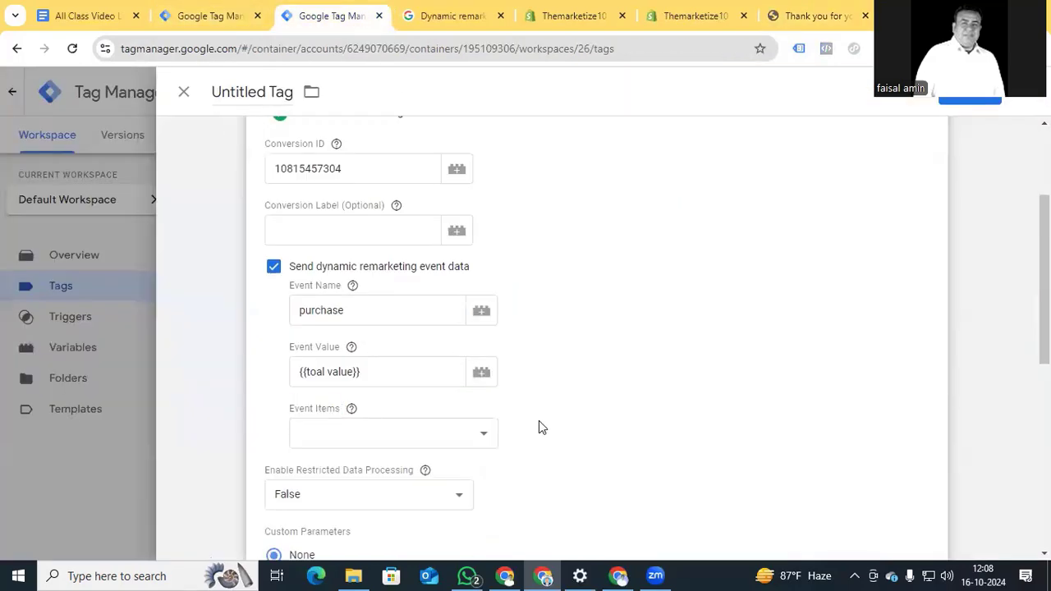
From the event items field, create a new Custom JavaScript variable.
left_click(483, 441)
scroll(452, 300, "down", 10)
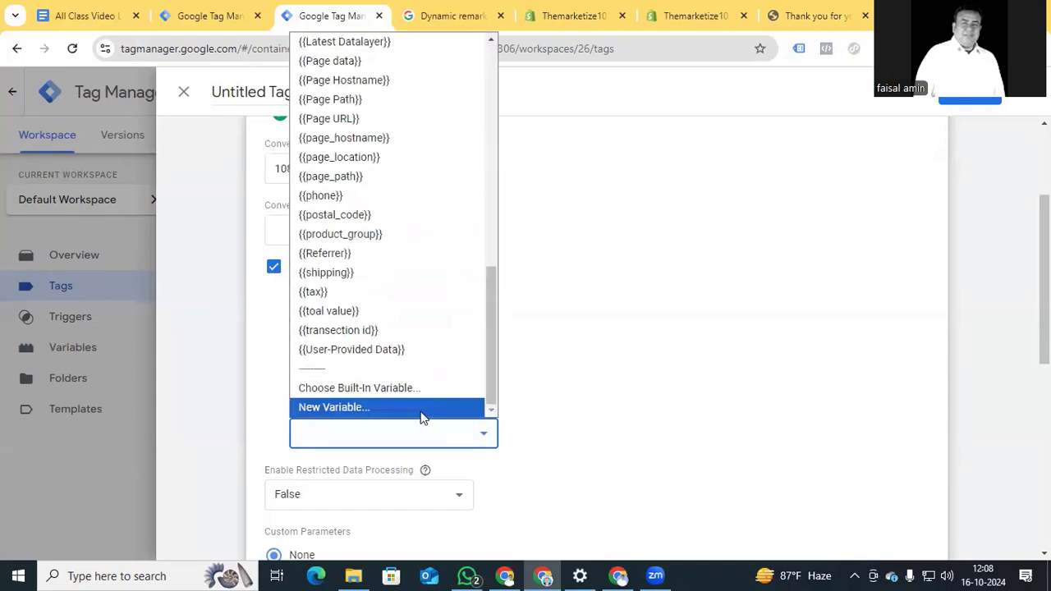
left_click(382, 406)
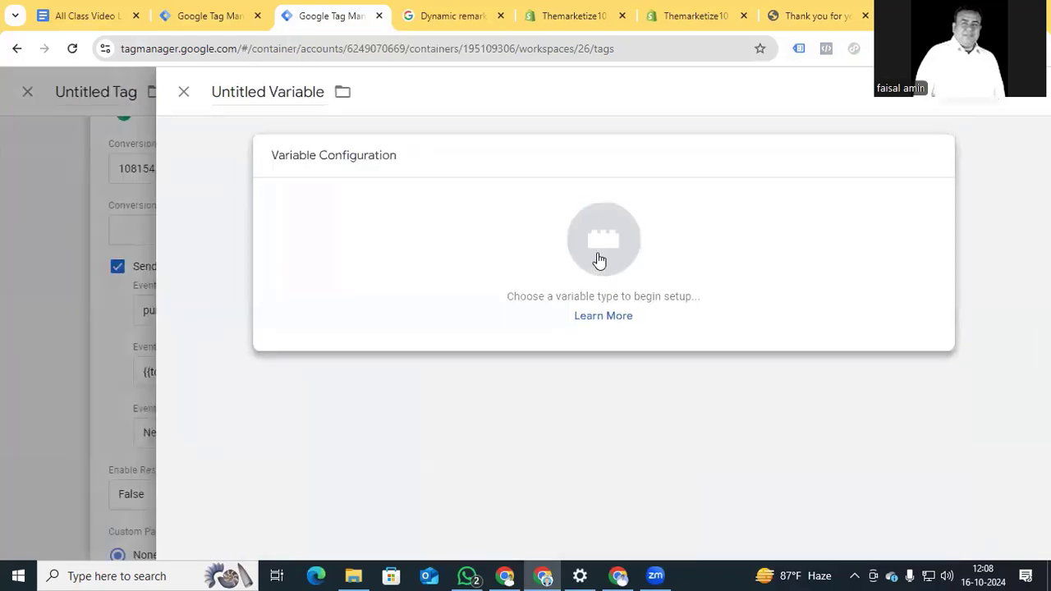
left_click(599, 259)
scroll(697, 394, "down", 3)
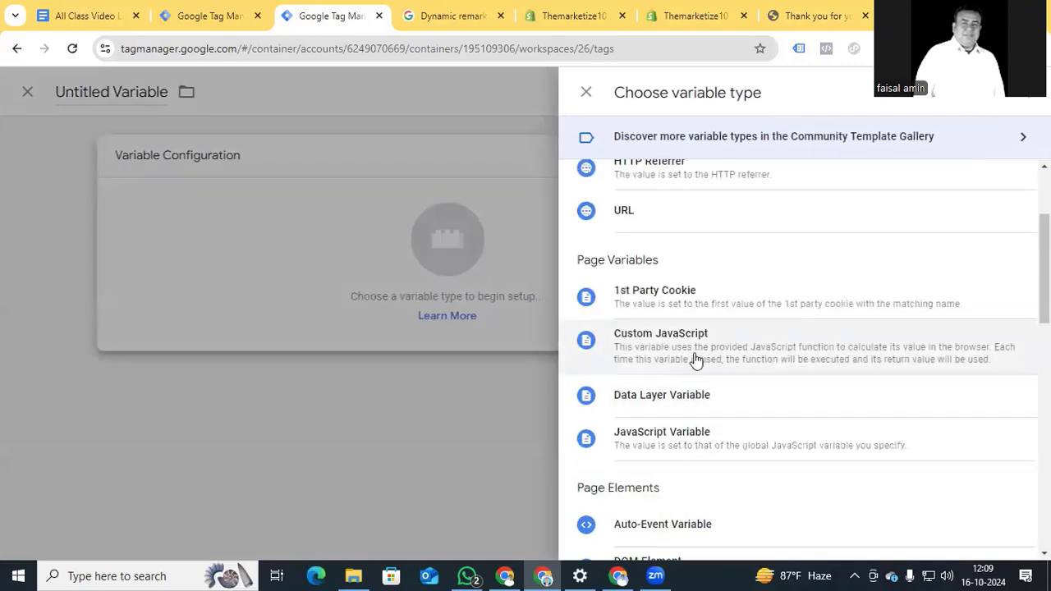
left_click(694, 359)
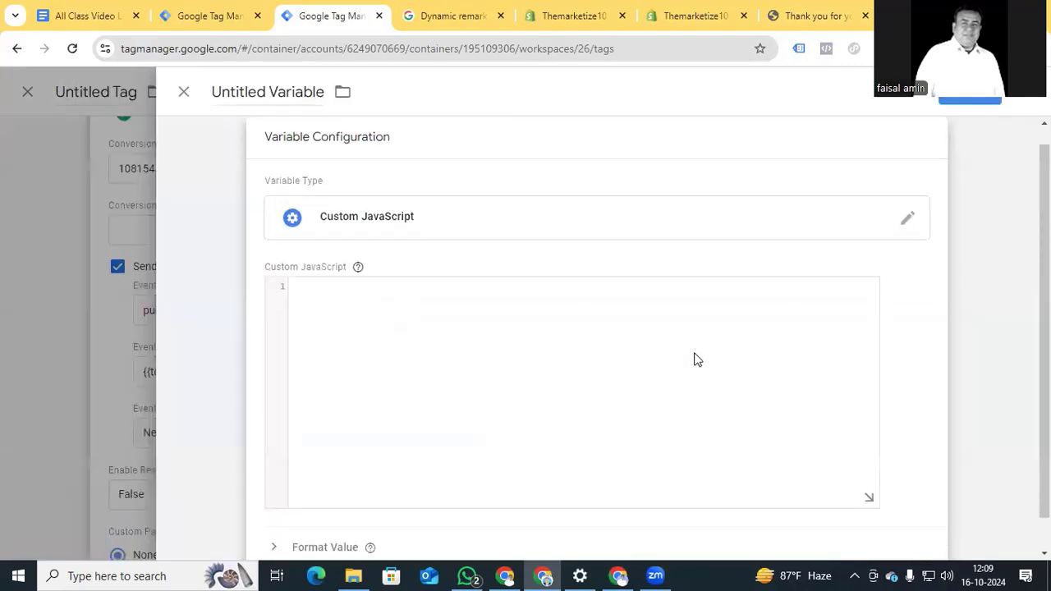
Paste the item-mapping function using {{dlv Ecommerce items}} as its items source, then view the Shopify confirmation.
left_click(336, 367)
type("function(){ var products = {{Ecommerce Items}};   return products.map(function(product) {        return {        \"id\": product.item_id,        \"google_business_vertical\": 'retail'        }  }); }")
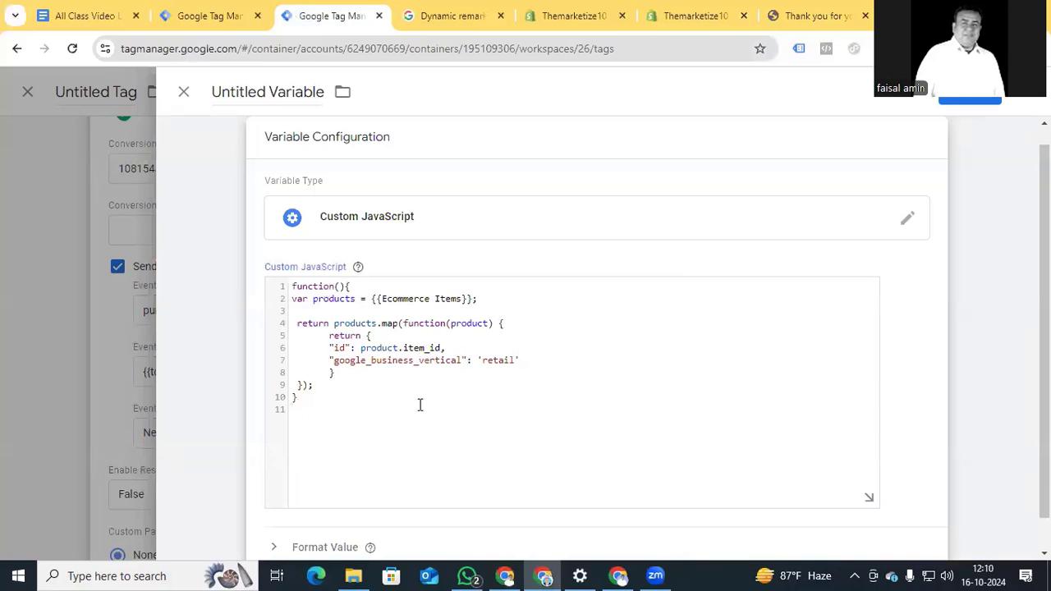
left_click_drag(471, 299, 373, 299)
type("{ecomm")
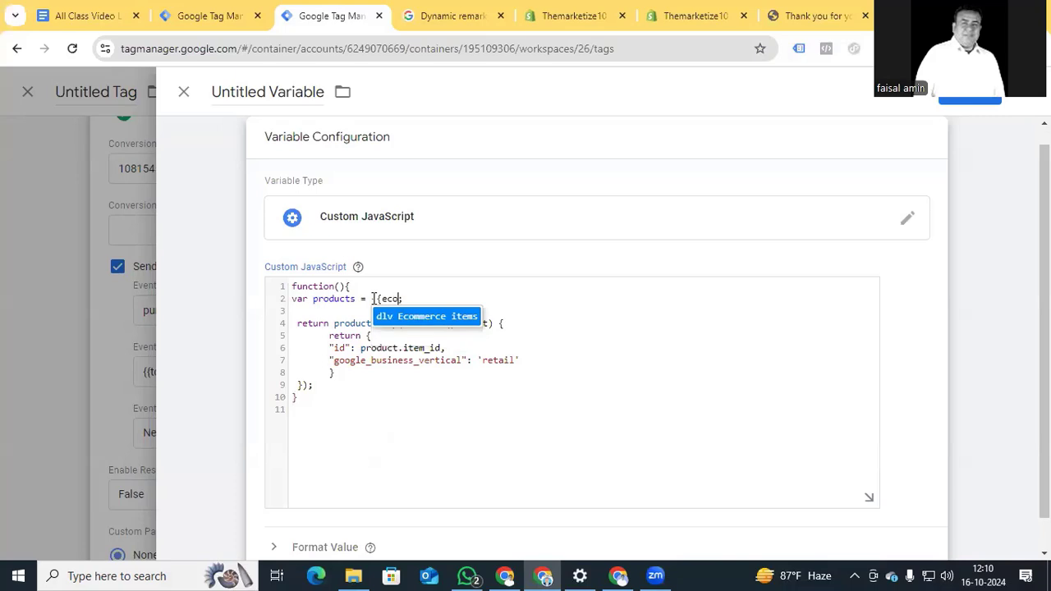
left_click(402, 316)
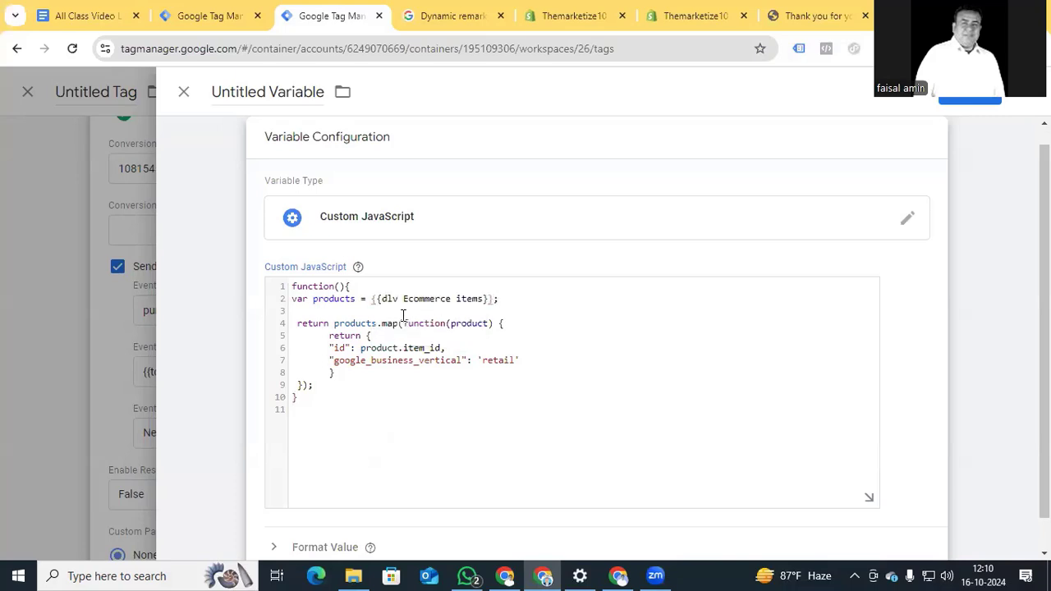
left_click(832, 18)
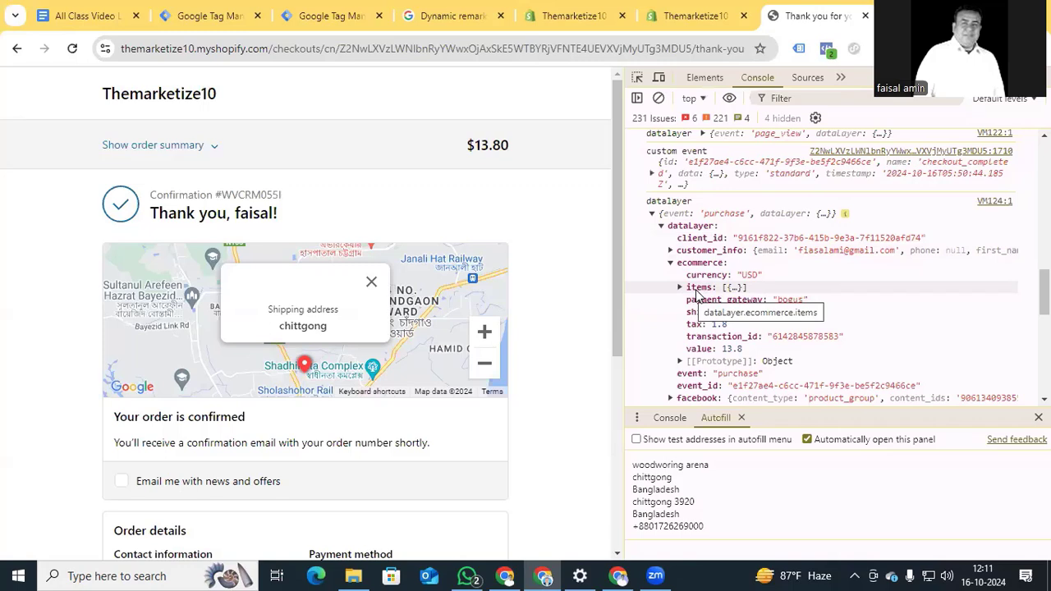
Go back to the untitled Custom JavaScript variable in Tag Manager.
left_click(333, 15)
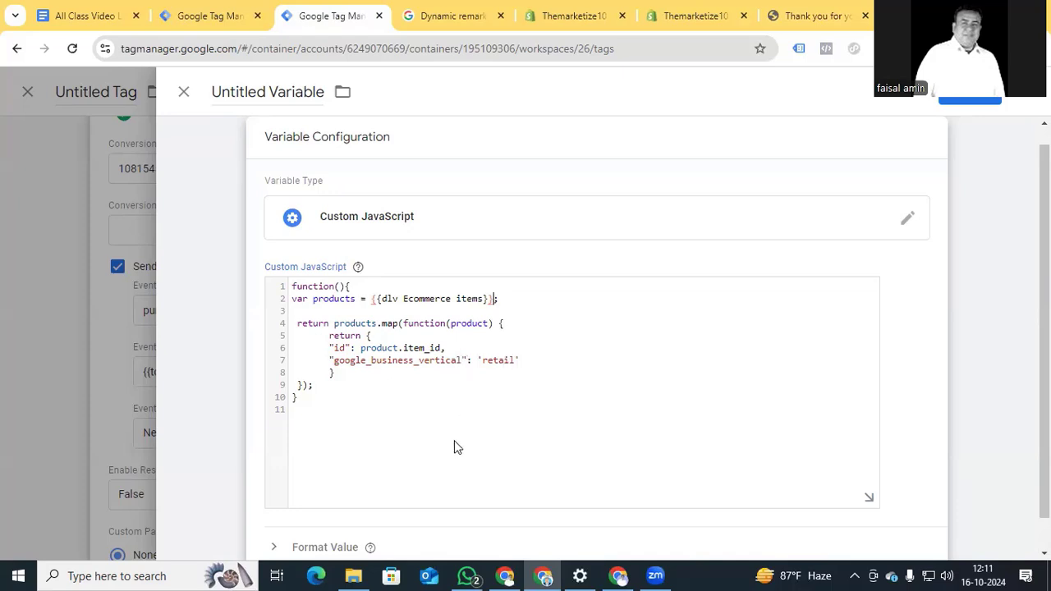
Name the variable 'Dynamic Remarketing Array' and save it.
double_click(282, 92)
left_click(281, 92)
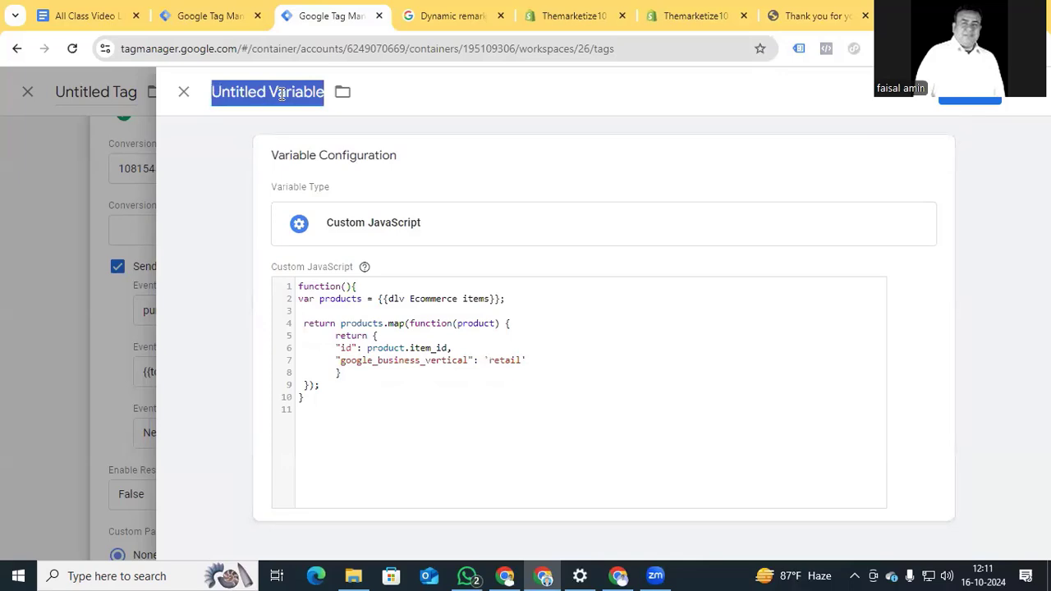
type("Dynamic Remarke")
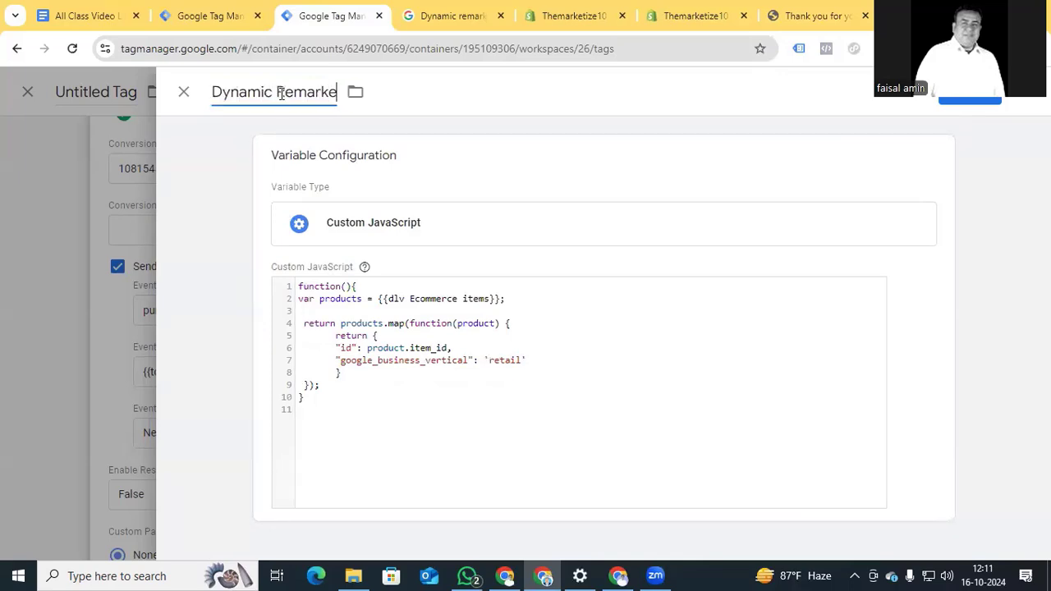
type("ting Array")
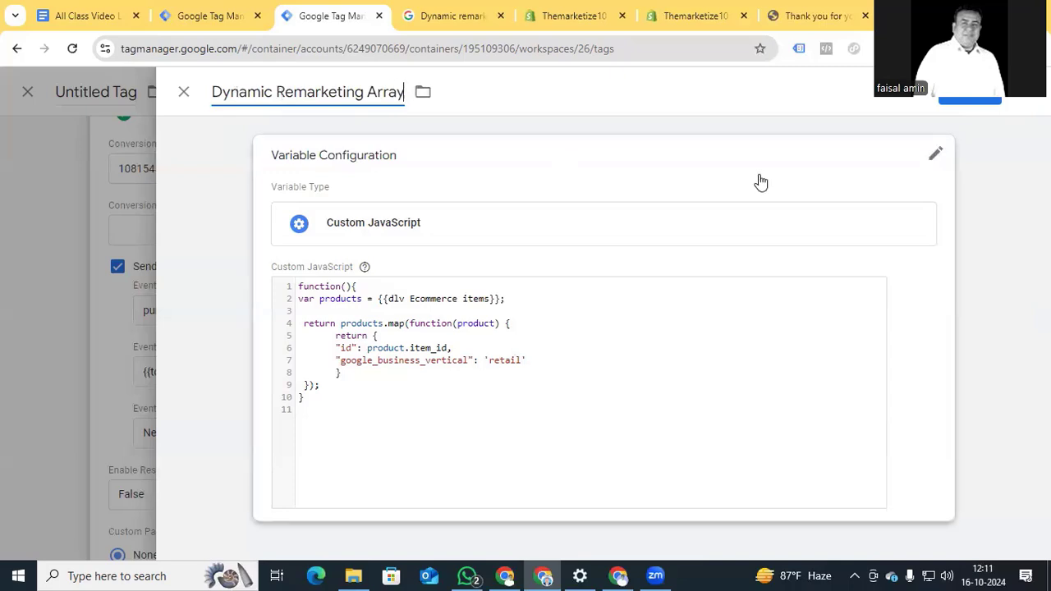
left_click(949, 102)
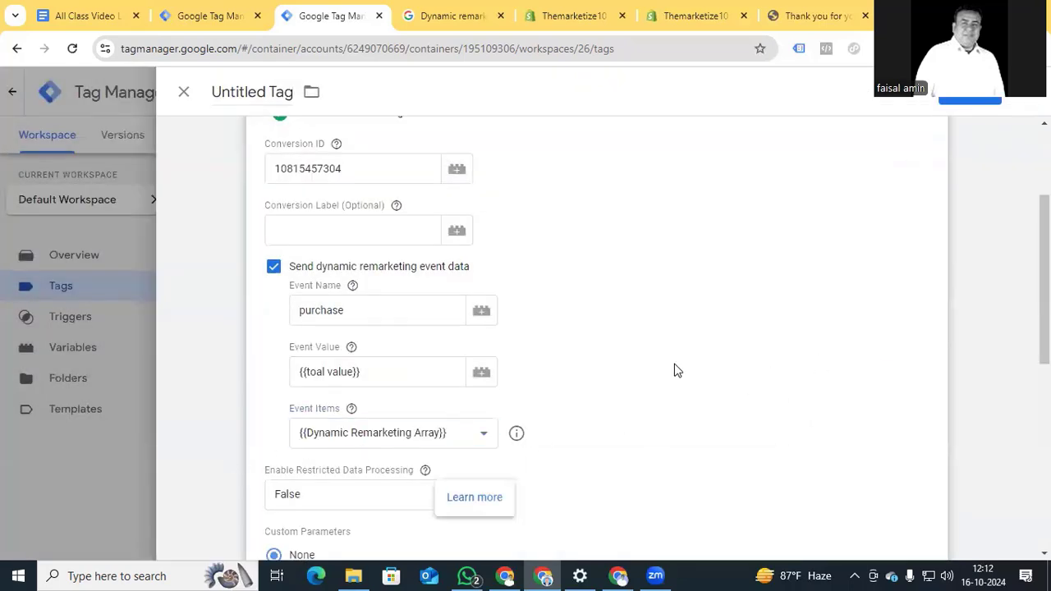
Add Event Purchase as the remarketing tag's firing trigger.
scroll(673, 370, "up", 2)
scroll(673, 371, "down", 8)
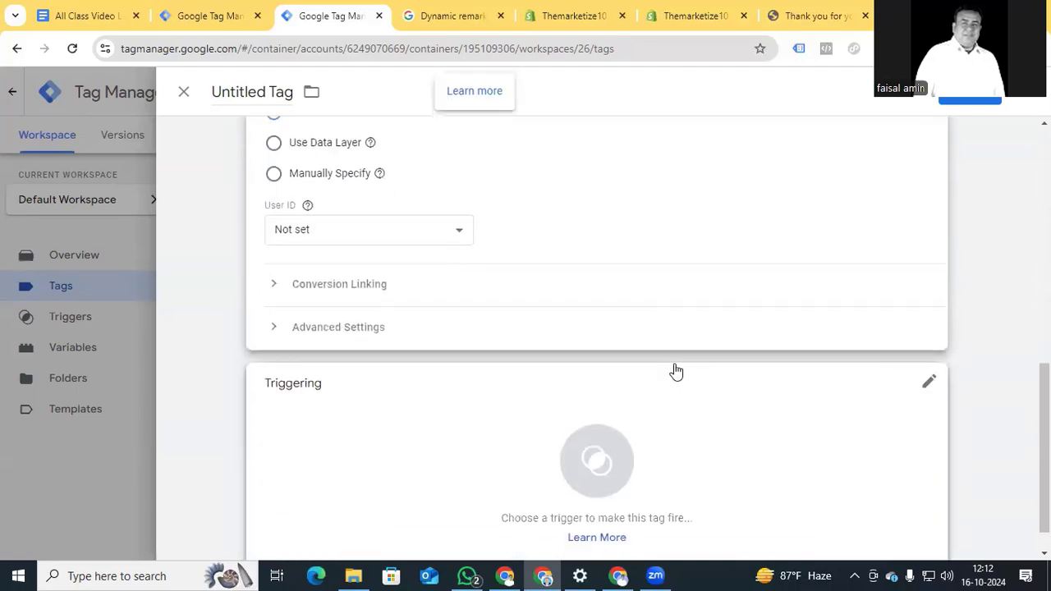
left_click(607, 468)
left_click(271, 349)
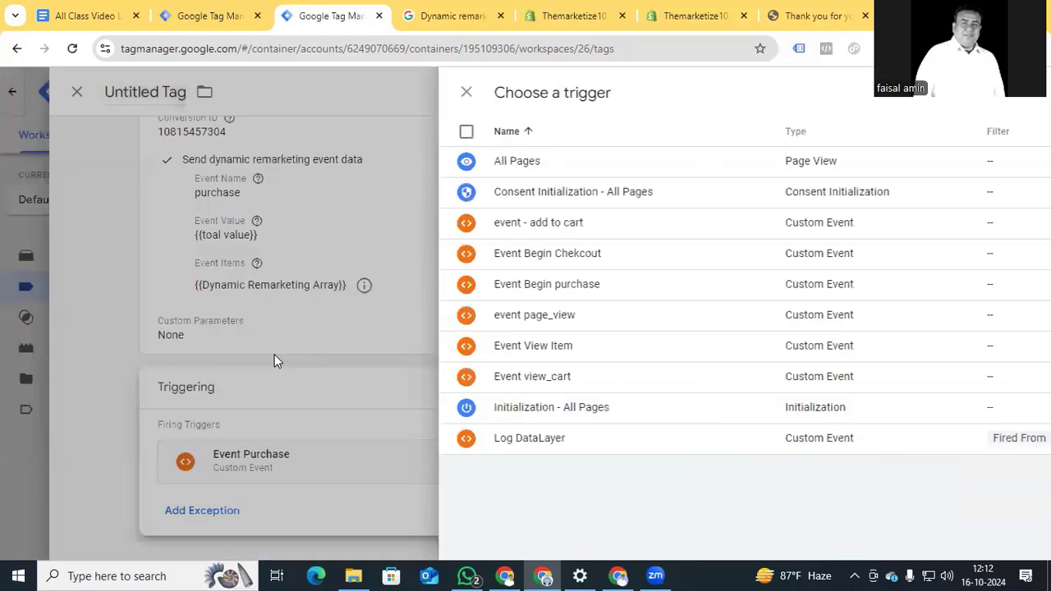
Rename the tag 'Google Ads Dynamic Remarketing - Purchase' and save it.
scroll(347, 399, "up", 3)
left_click(249, 91)
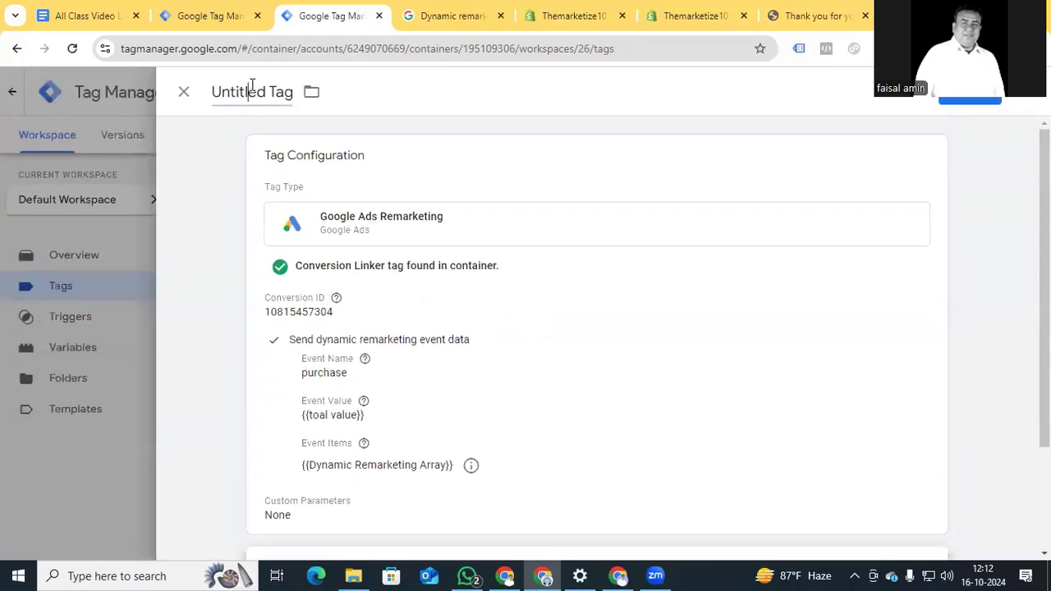
triple_click(251, 88)
type("Go")
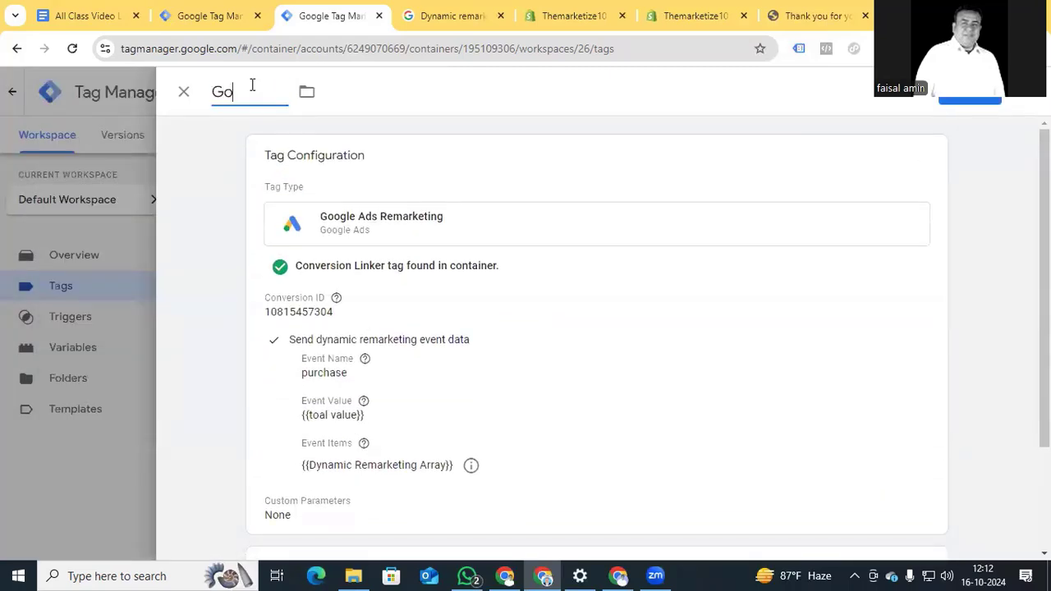
type("ogle Ads Dynamic Remark")
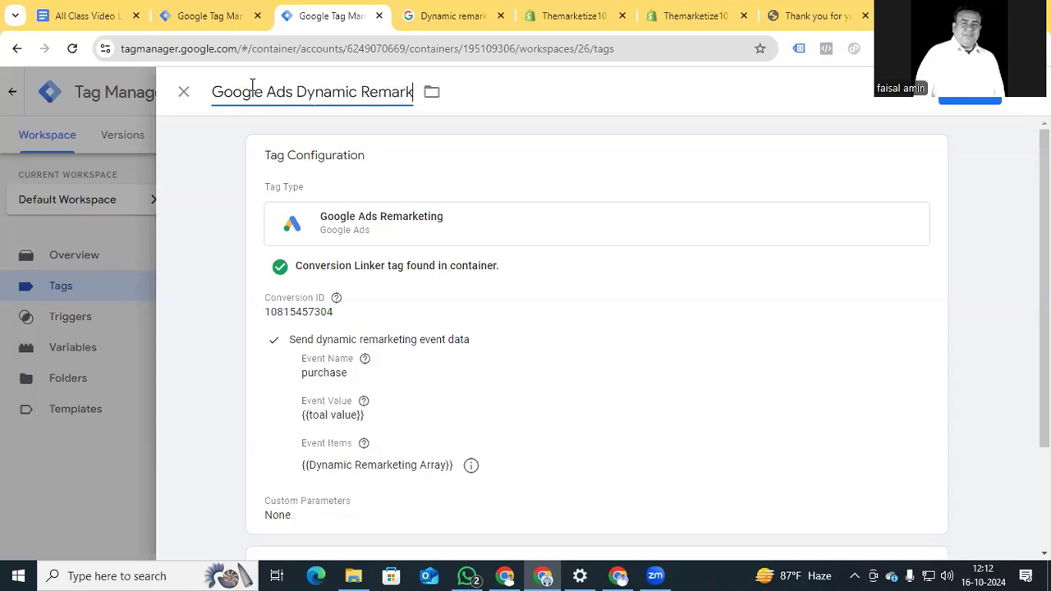
type("eting - Purchase")
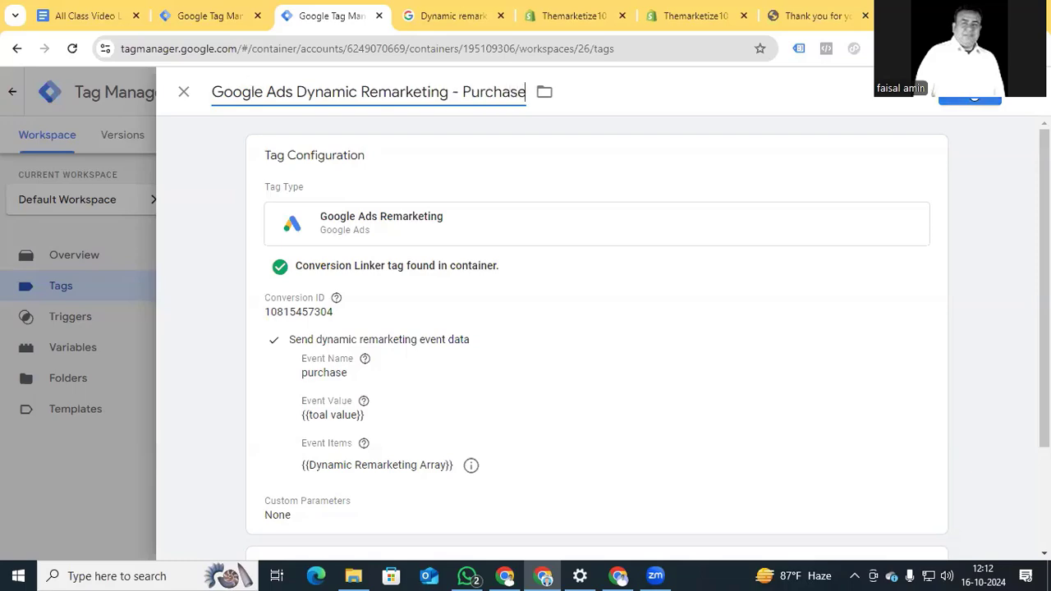
left_click(970, 100)
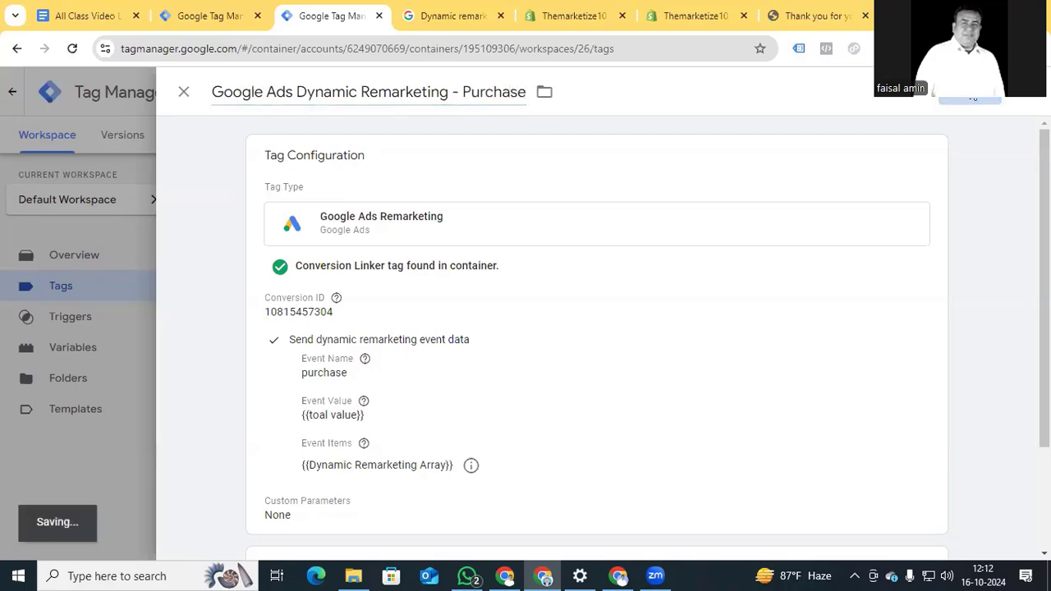
Submit the workspace changes and publish a new container version.
left_click(993, 136)
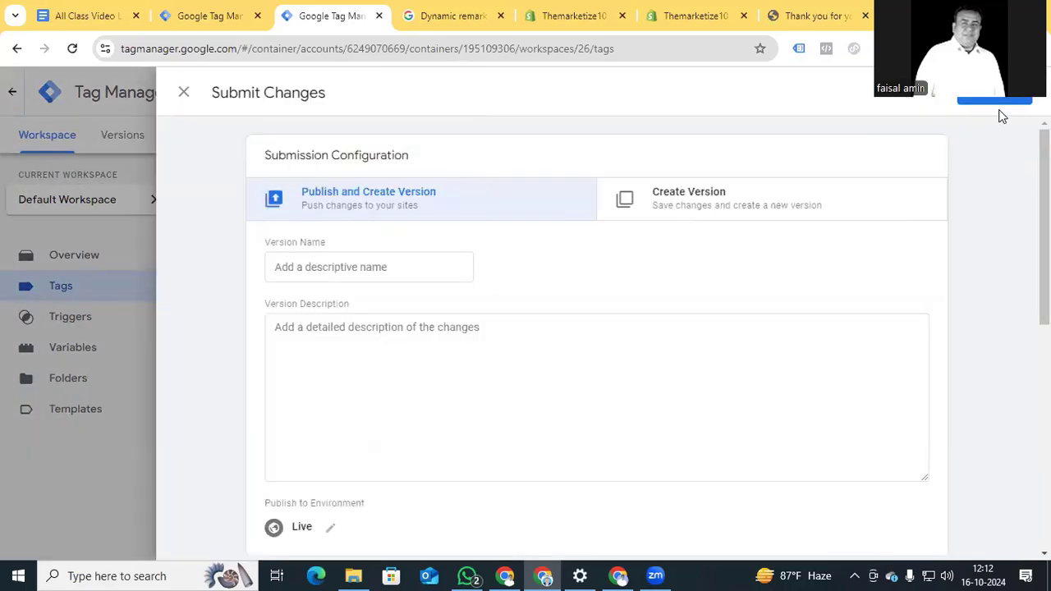
left_click(995, 101)
left_click(729, 521)
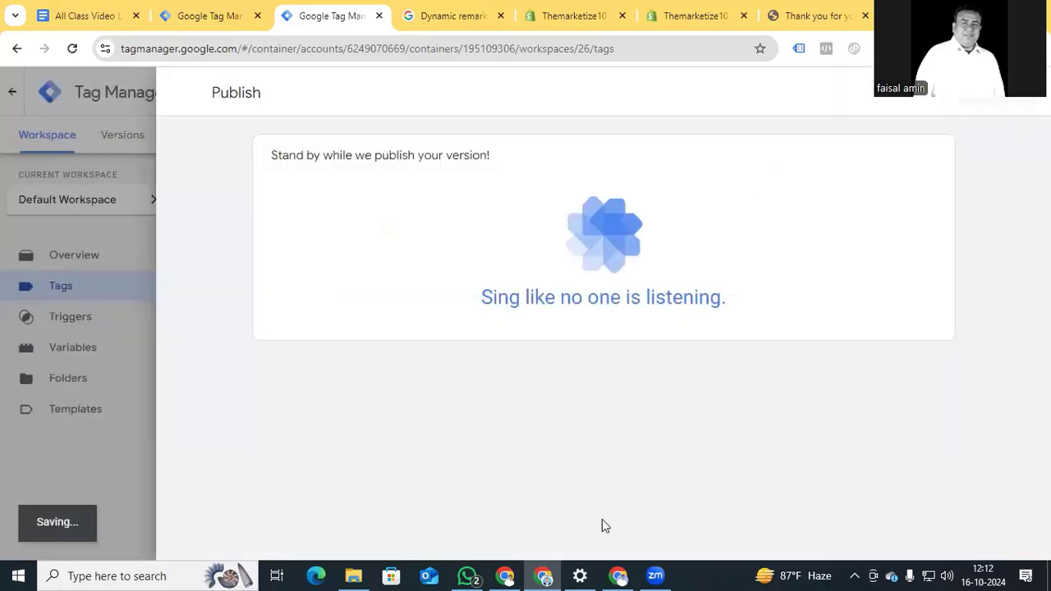
Review the dynamic remarketing event name table in Google Ads Help, then return to Tag Manager.
left_click(422, 19)
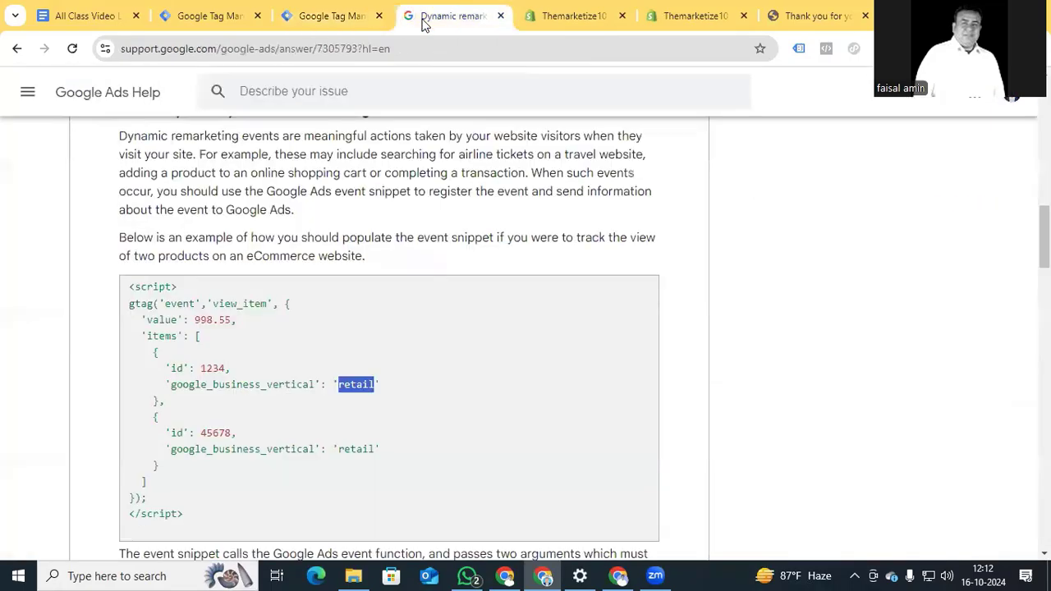
scroll(104, 341, "down", 3)
scroll(103, 351, "down", 3)
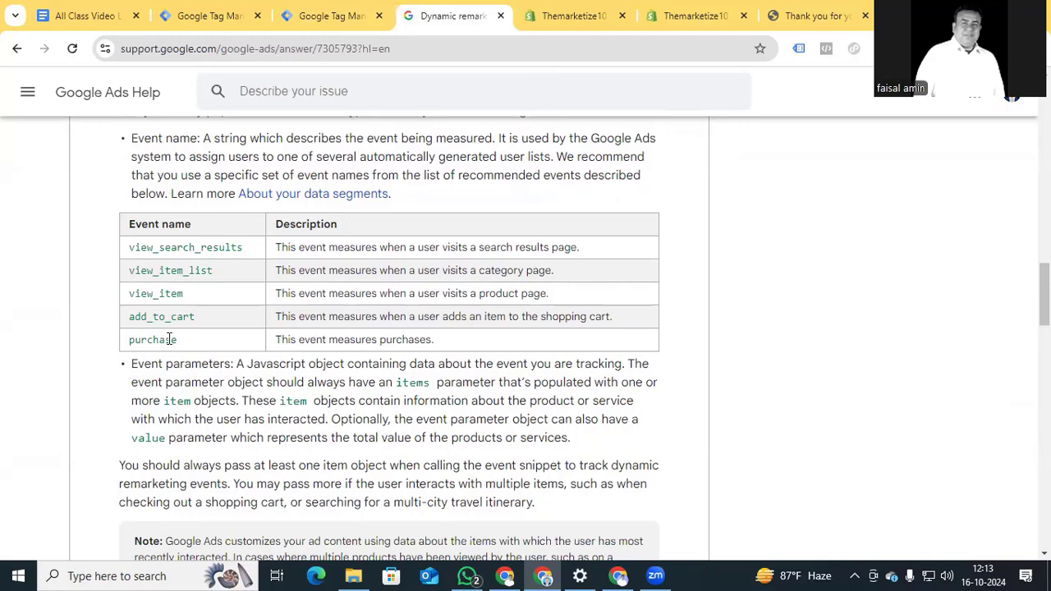
left_click(335, 20)
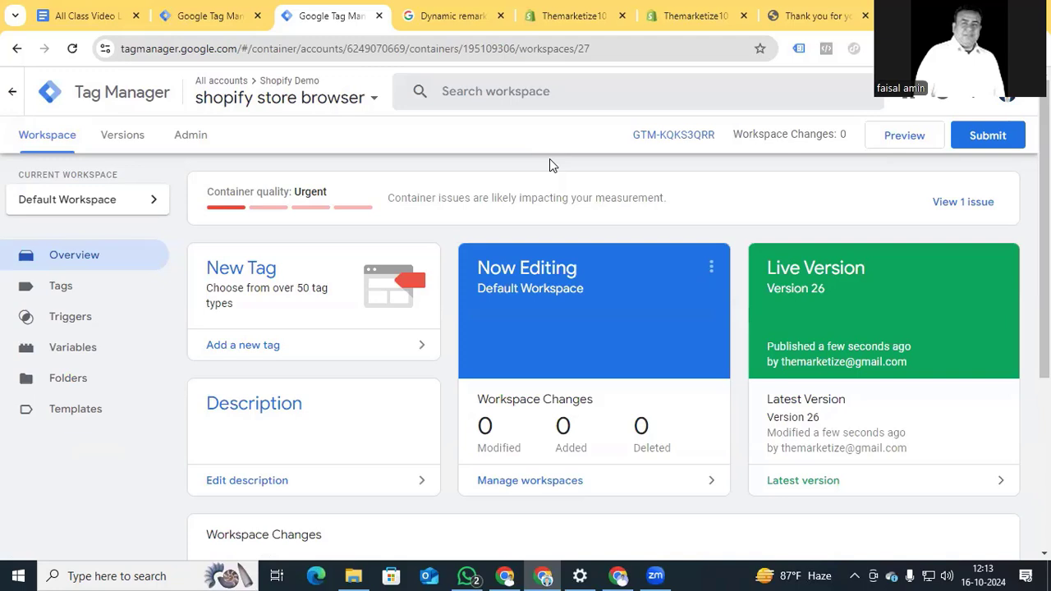
Open the Google Ads tag's details and view its event parameter values, selecting purchase.
left_click(541, 574)
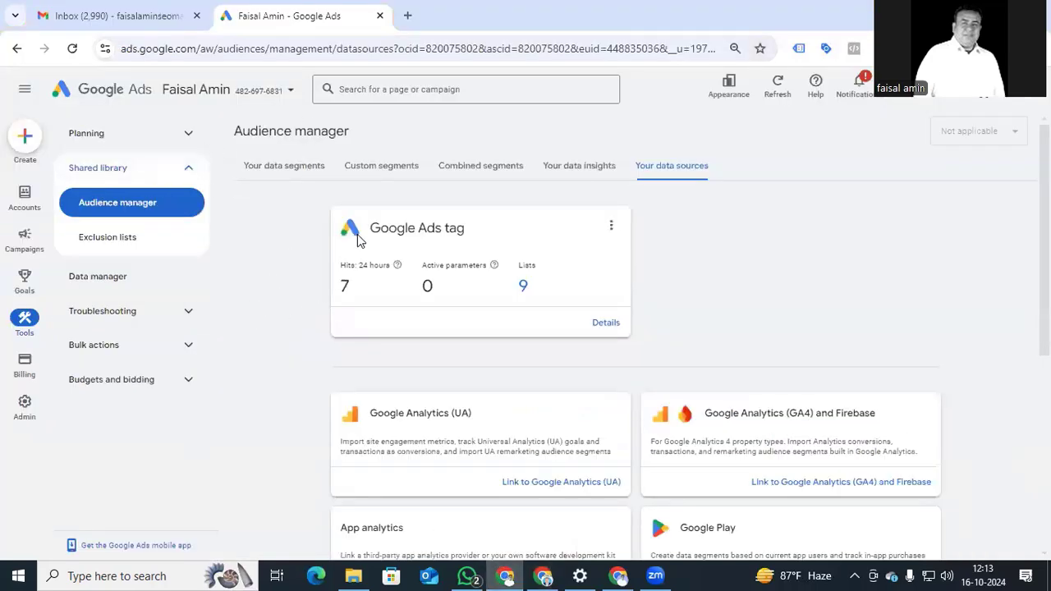
left_click(605, 323)
scroll(610, 328, "down", 5)
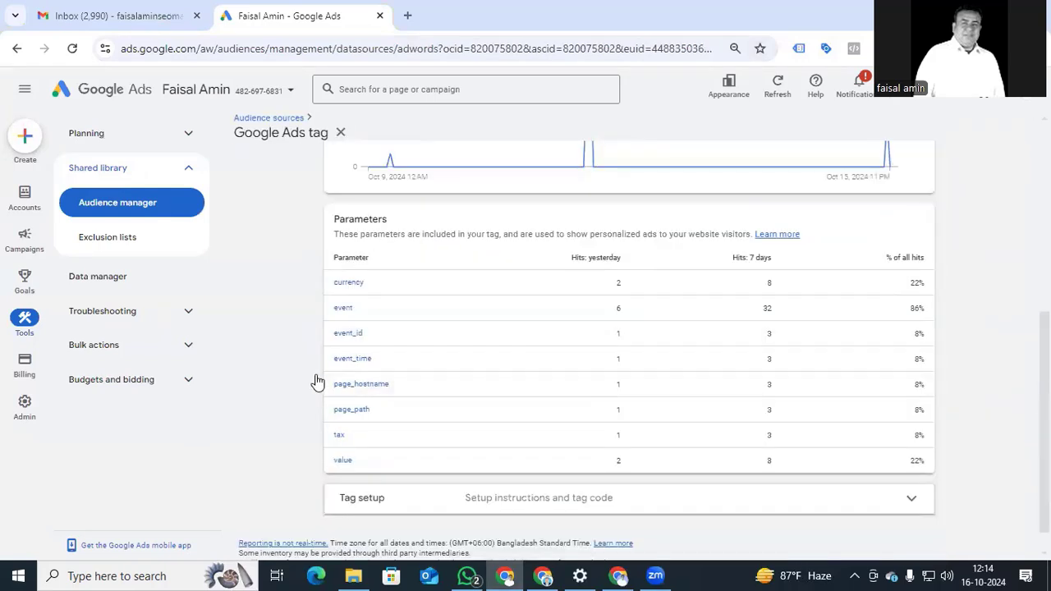
left_click(342, 308)
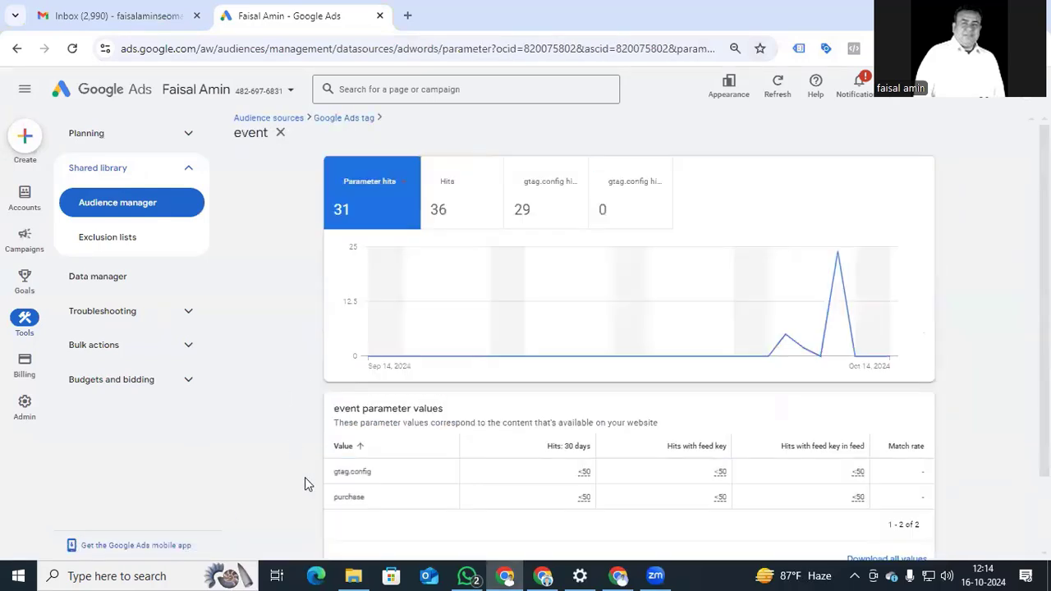
double_click(363, 497)
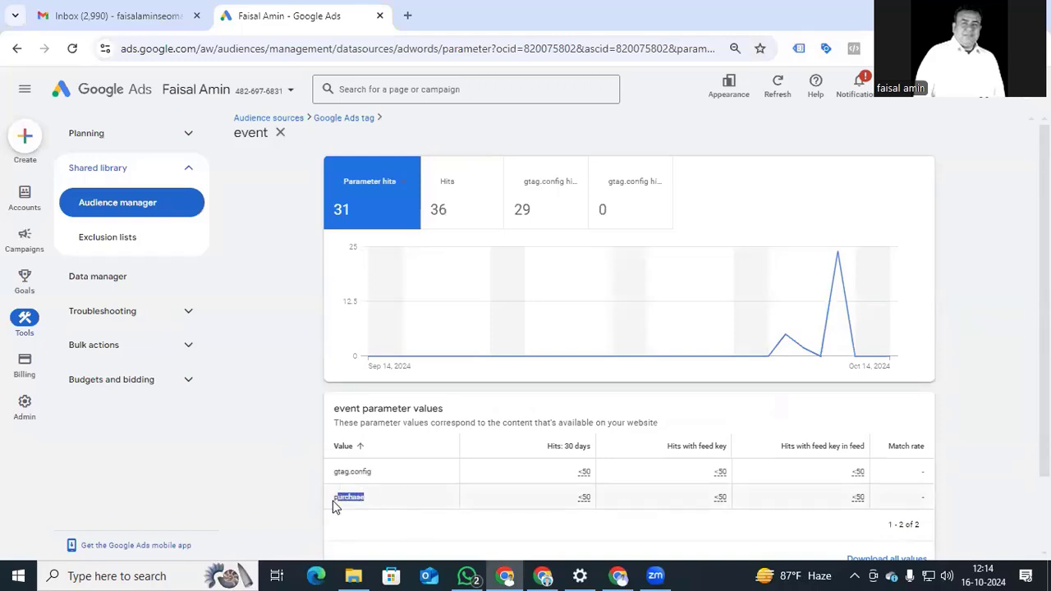